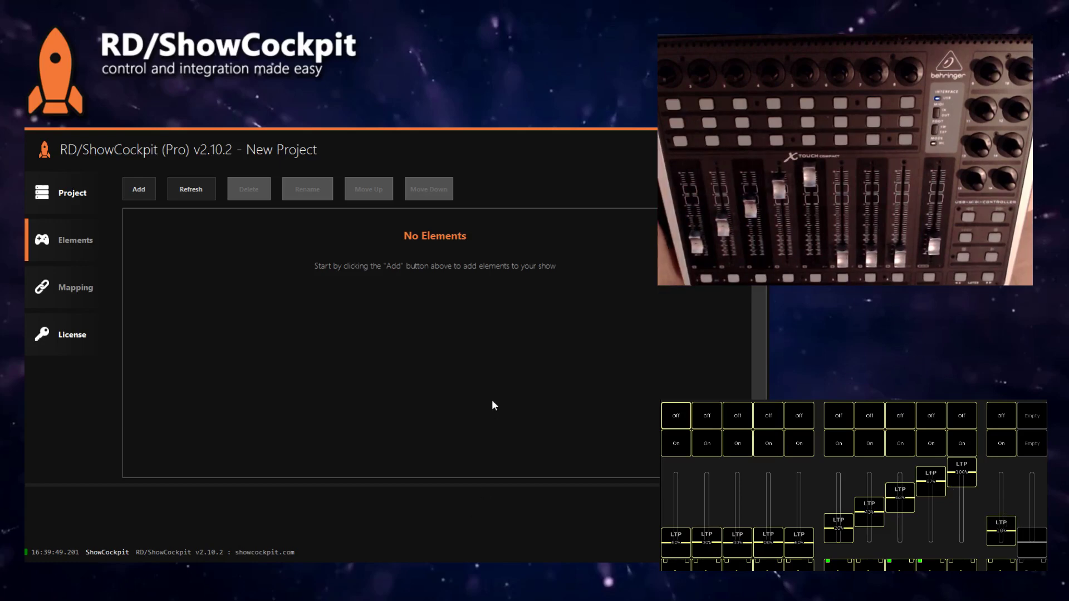
# Step: Add a GrandMA2 console element from Lighting > MA Lighting, keeping its default ID
pyautogui.click(138, 196)
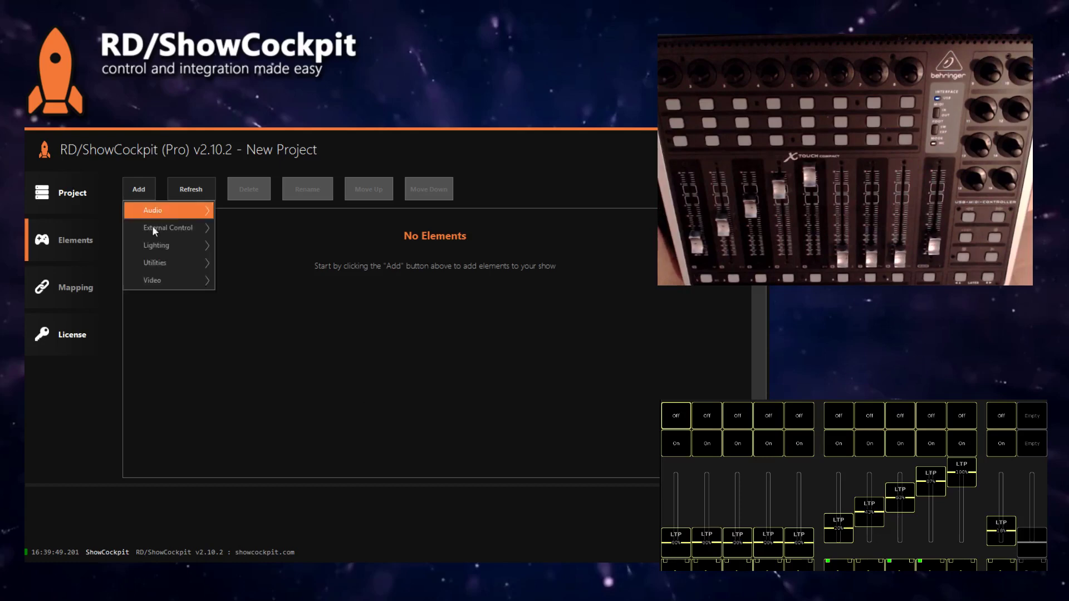
pyautogui.moveTo(162, 246)
pyautogui.moveTo(268, 266)
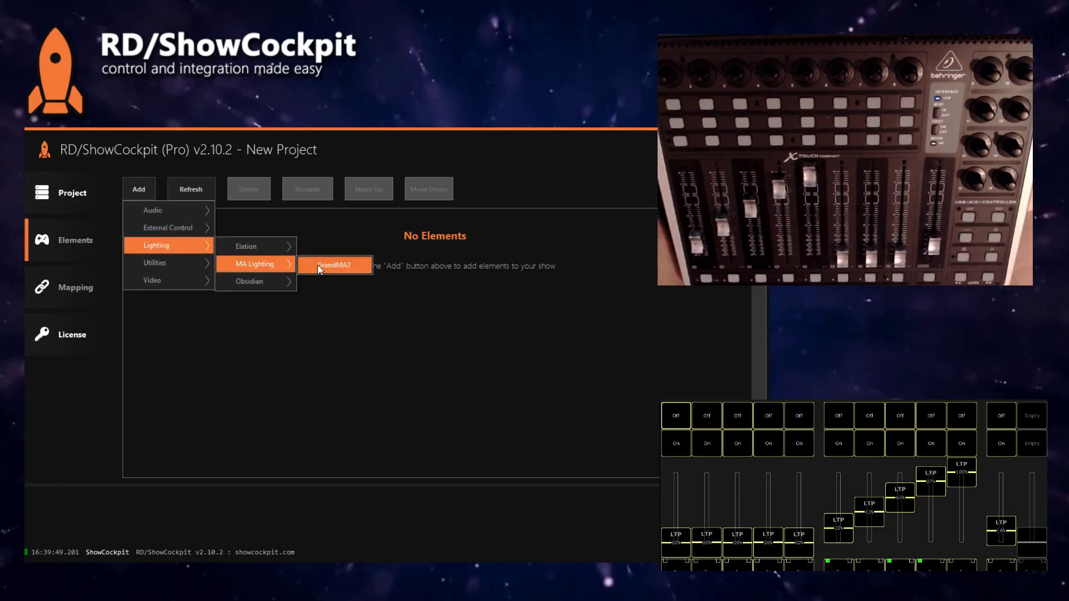
pyautogui.click(320, 266)
pyautogui.press('Return')
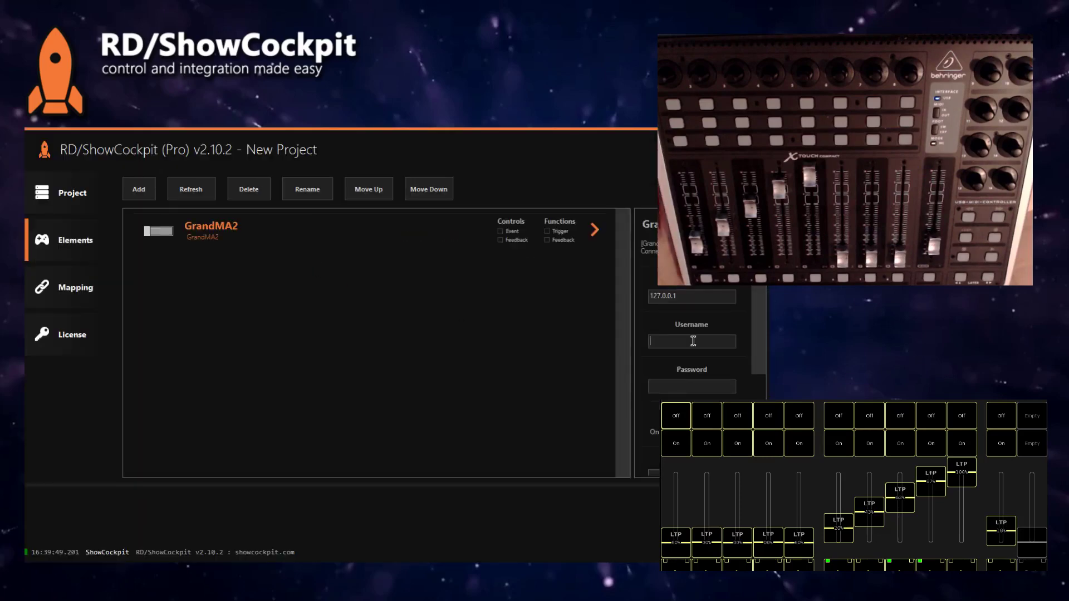
# Step: Enter the console's remote login username and password, then enable the GrandMA2 element
pyautogui.click(693, 341)
pyautogui.write('remote')
pyautogui.press('Tab')
pyautogui.write('remote')
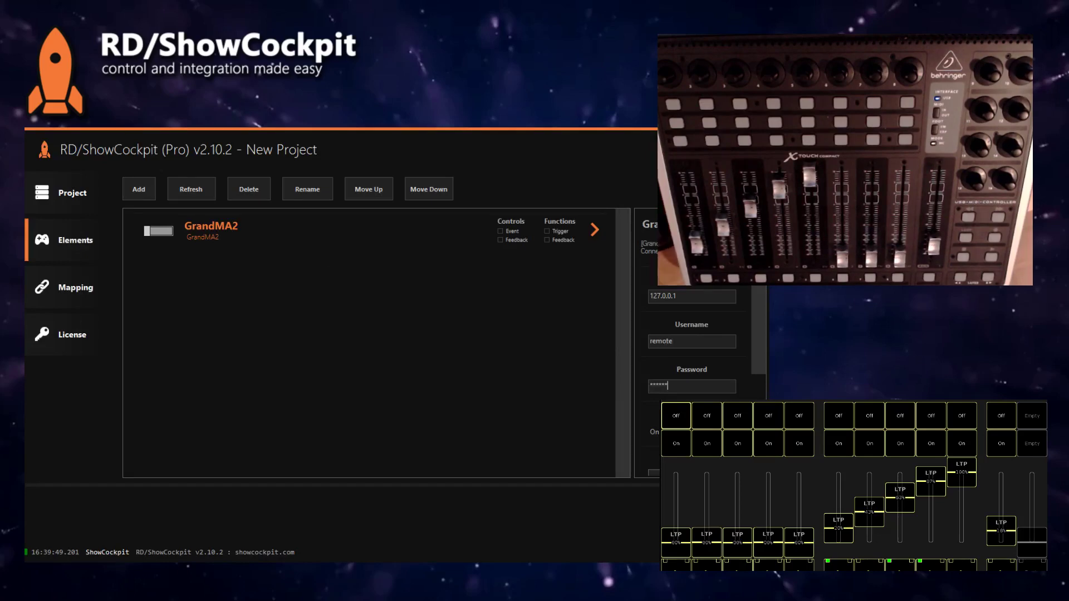
pyautogui.click(158, 231)
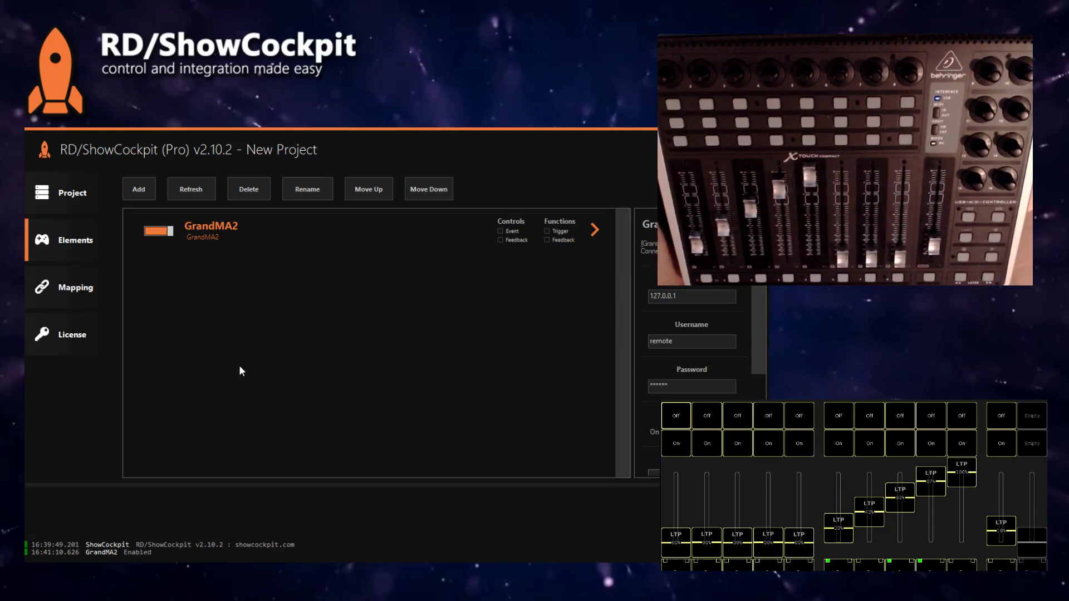
# Step: Add a Behringer X-Touch Compact element with its default ID and enable it
pyautogui.click(145, 195)
pyautogui.moveTo(176, 228)
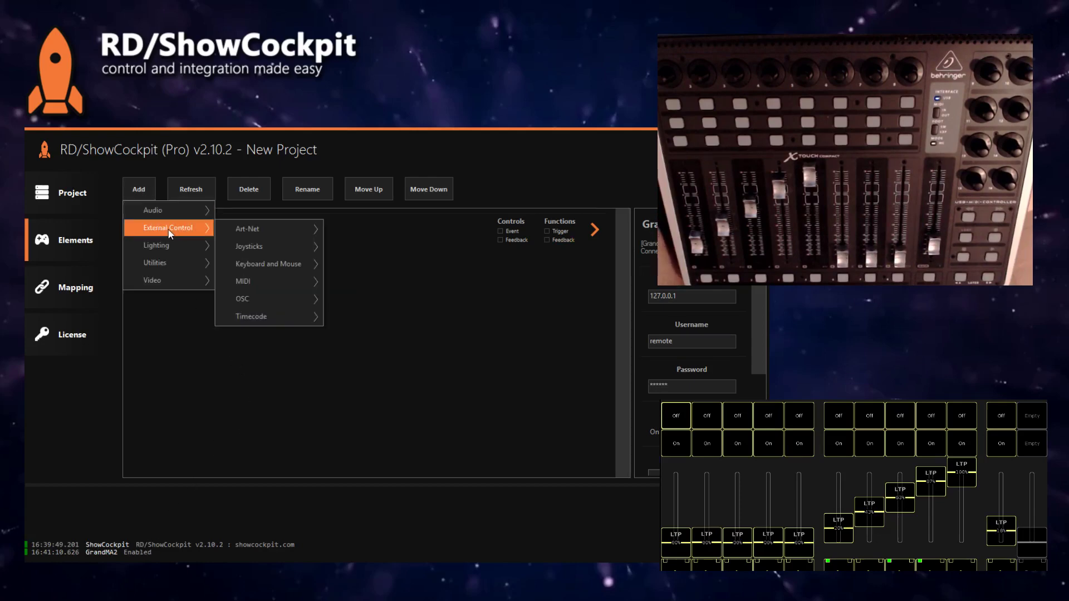
pyautogui.moveTo(276, 269)
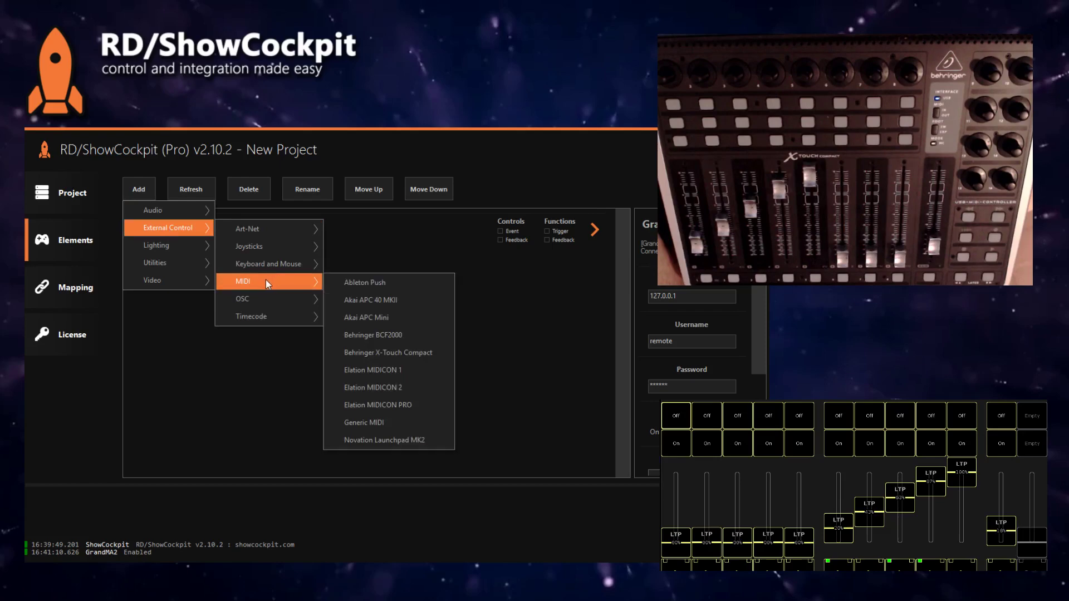
pyautogui.click(389, 353)
pyautogui.press('Return')
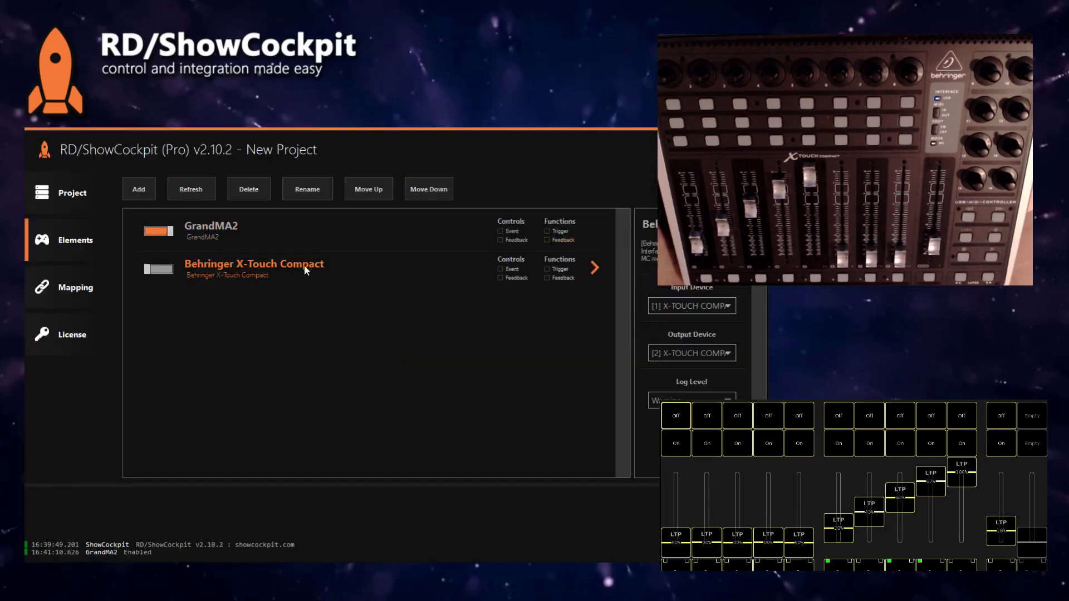
pyautogui.click(159, 270)
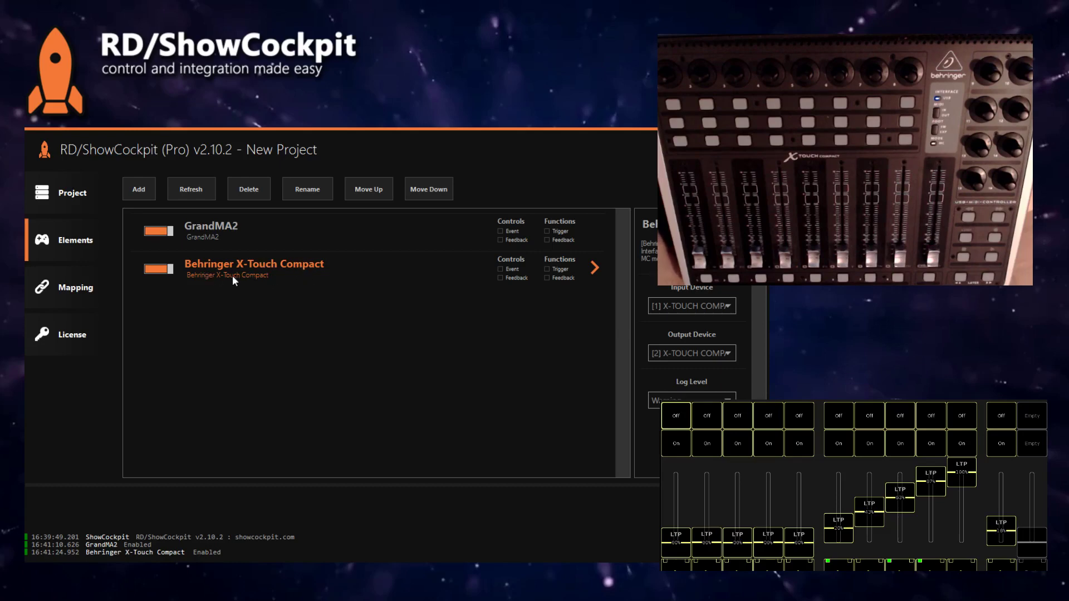
# Step: Add a second Behringer X-Touch Compact element with its default ID
pyautogui.click(149, 189)
pyautogui.moveTo(178, 243)
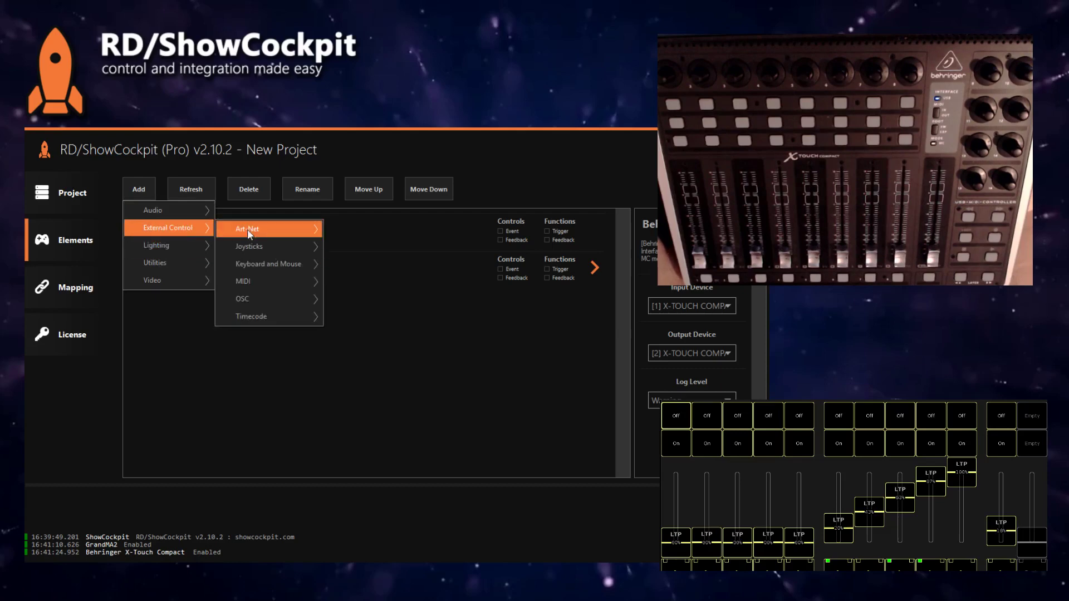
pyautogui.moveTo(262, 281)
pyautogui.click(401, 353)
pyautogui.press('Return')
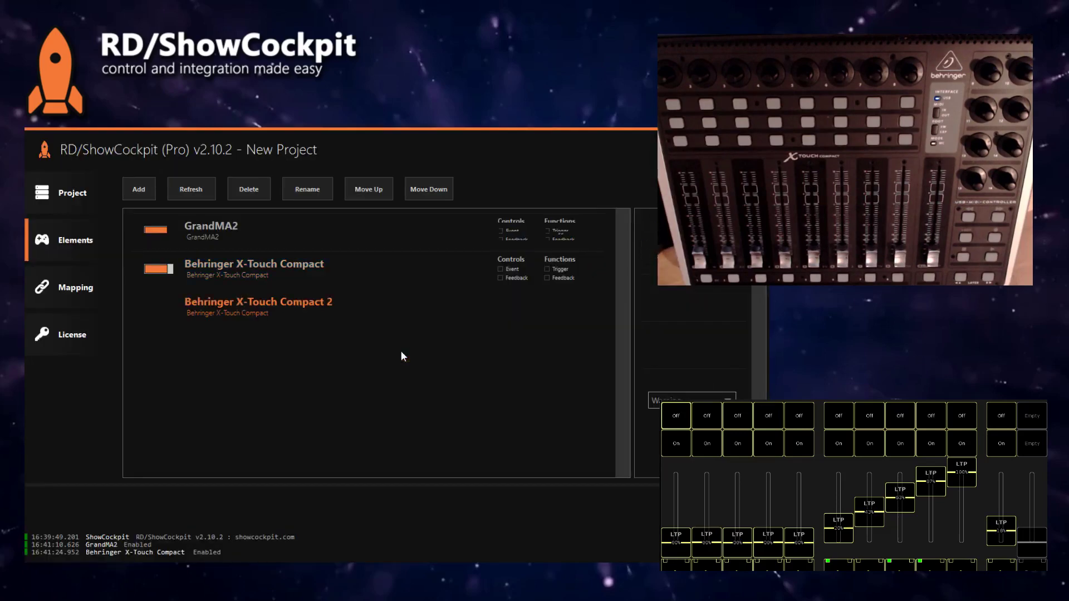
# Step: Add a third X-Touch Compact element whose ID ends in 'Page 2'
pyautogui.click(138, 190)
pyautogui.moveTo(178, 228)
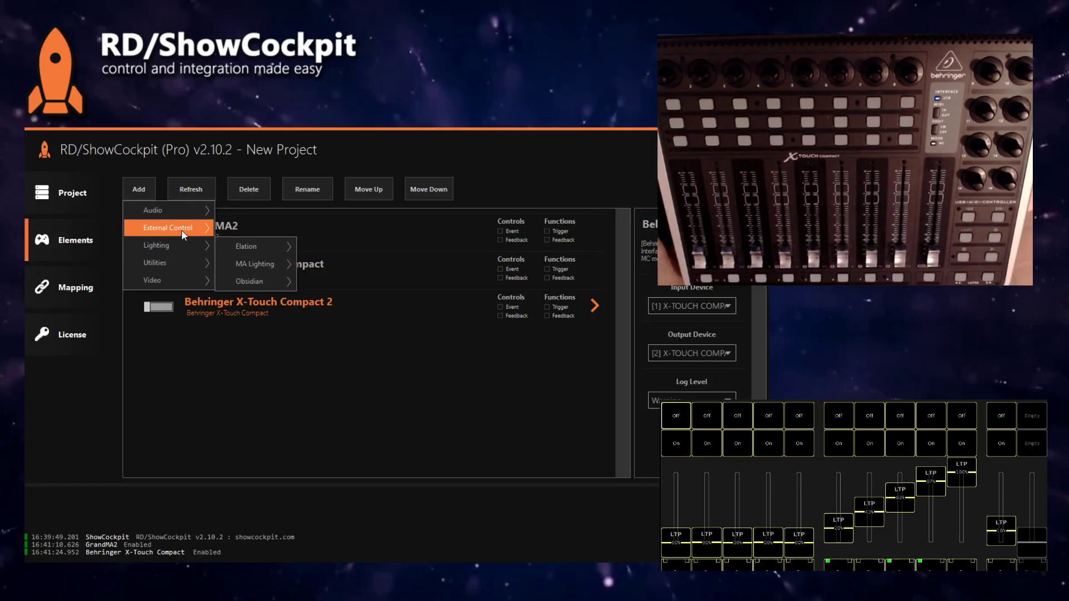
pyautogui.moveTo(292, 282)
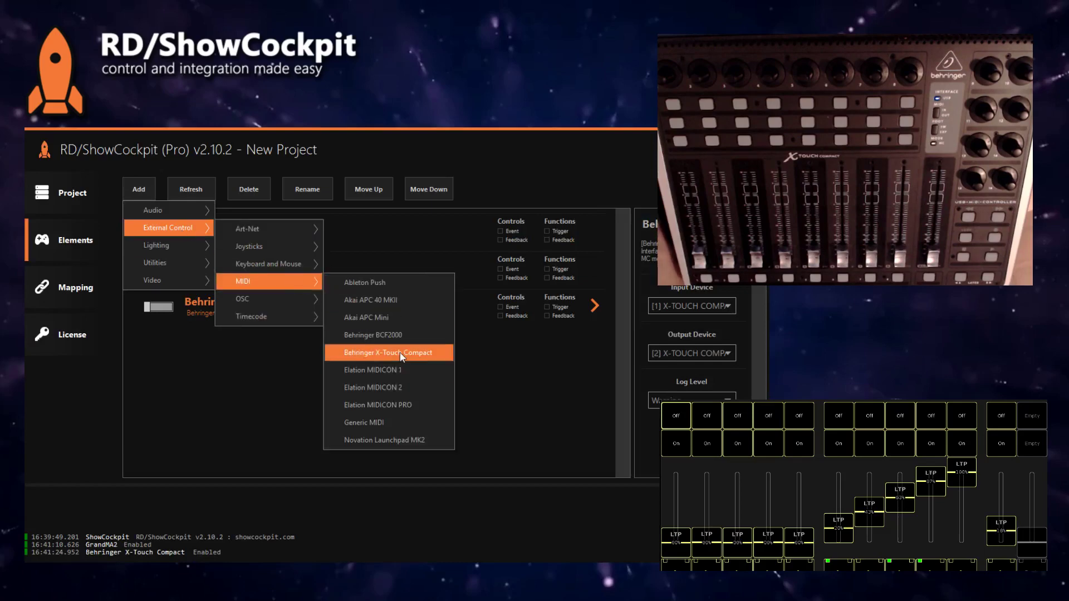
pyautogui.click(400, 352)
pyautogui.press('End')
pyautogui.press('BackSpace')
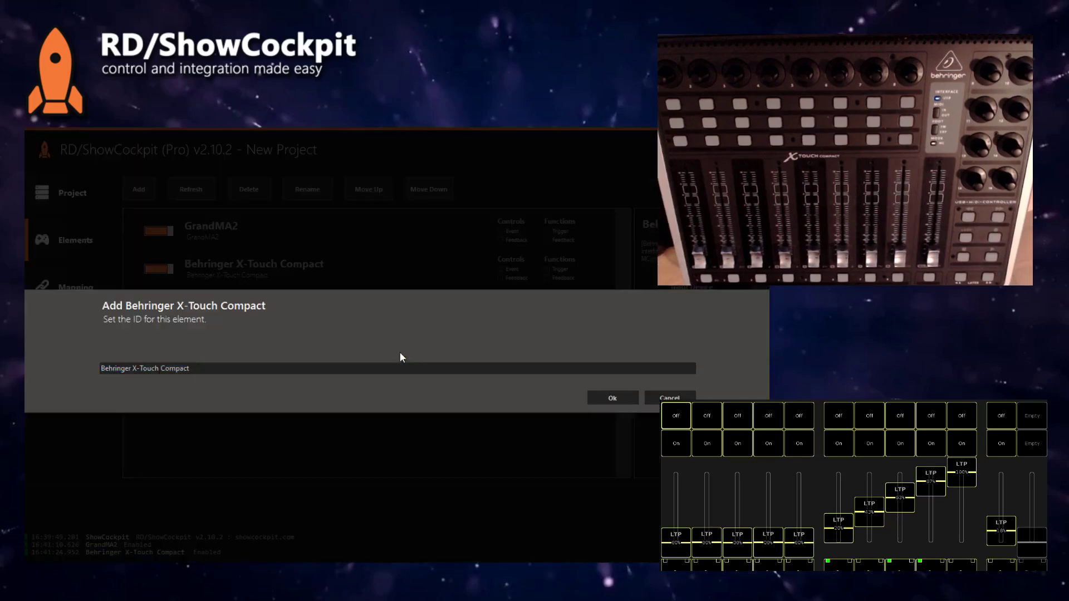
pyautogui.write('Page 2')
pyautogui.press('Return')
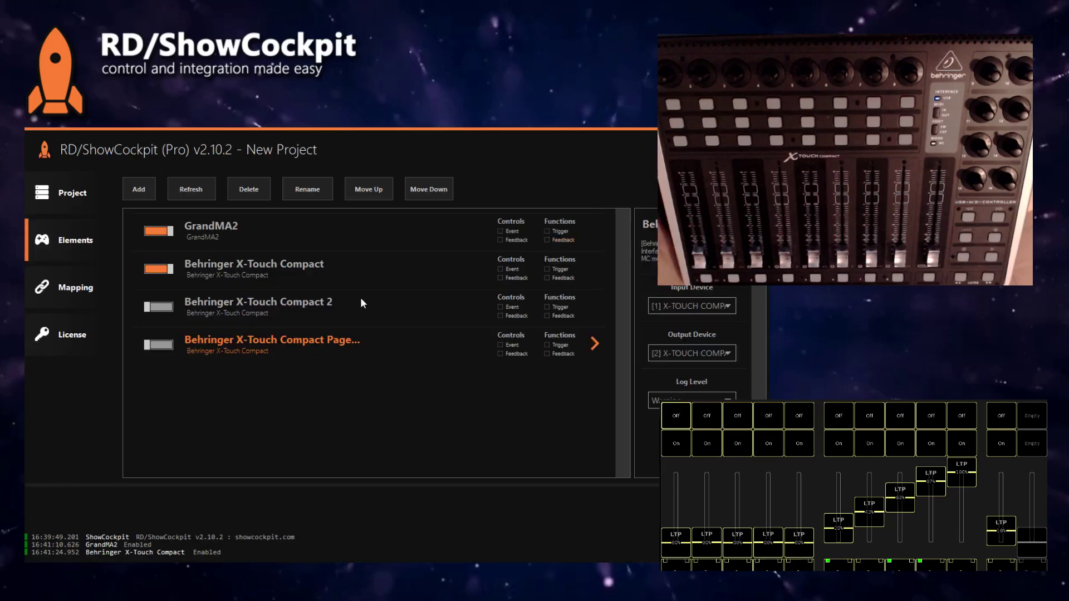
# Step: Rename the second X-Touch Compact element so its name ends in 'Page 1'
pyautogui.click(362, 302)
pyautogui.click(307, 192)
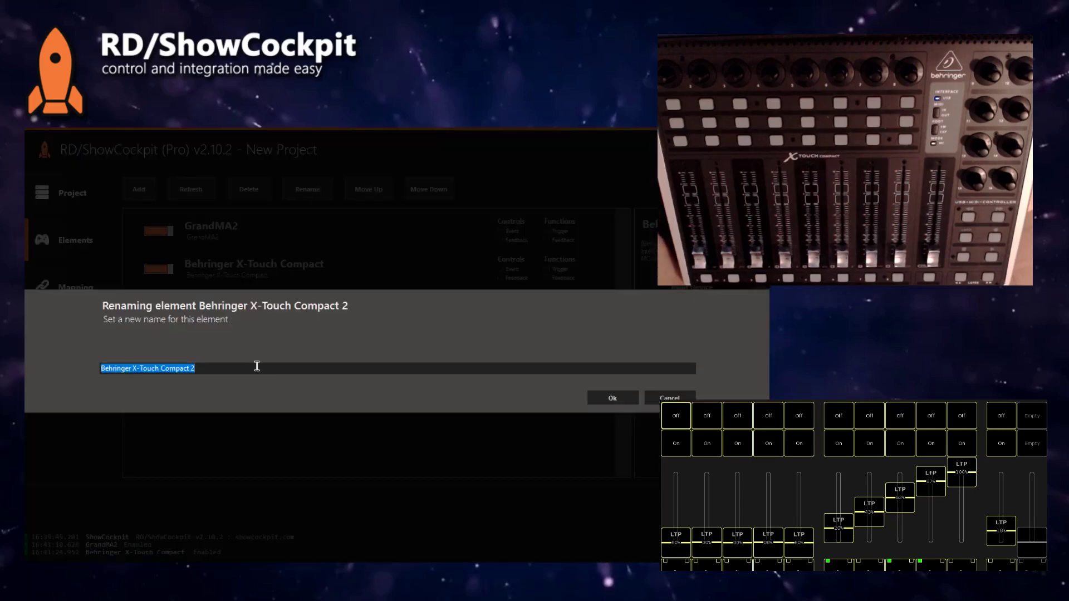
pyautogui.press('End')
pyautogui.press('BackSpace')
pyautogui.write('page')
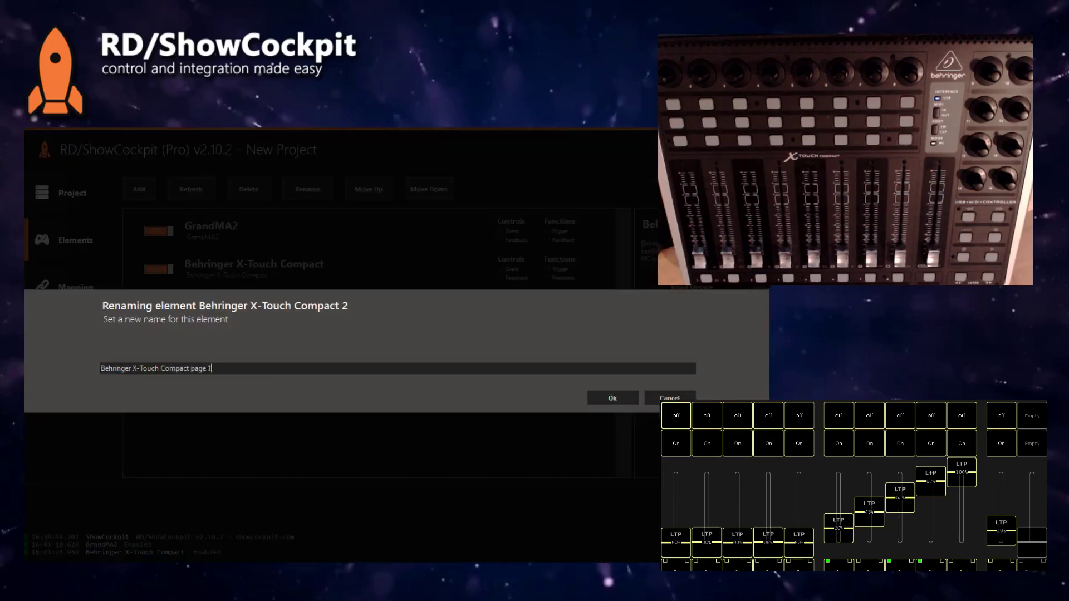
pyautogui.write(' 1')
pyautogui.press('Return')
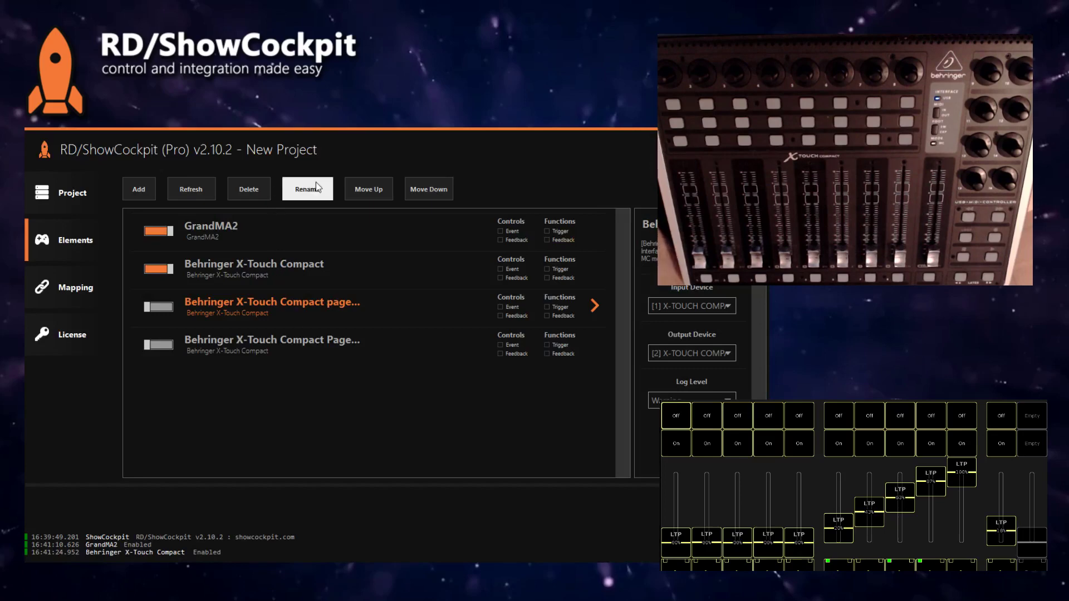
pyautogui.click(316, 189)
pyautogui.click(196, 368)
pyautogui.press('BackSpace')
pyautogui.write('Page 1')
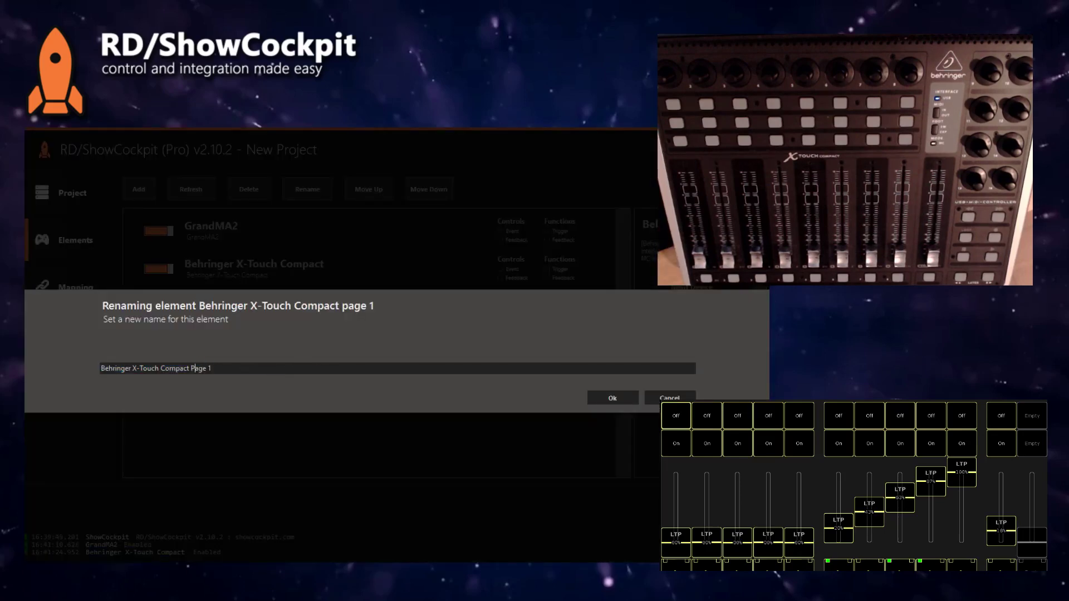
pyautogui.click(613, 397)
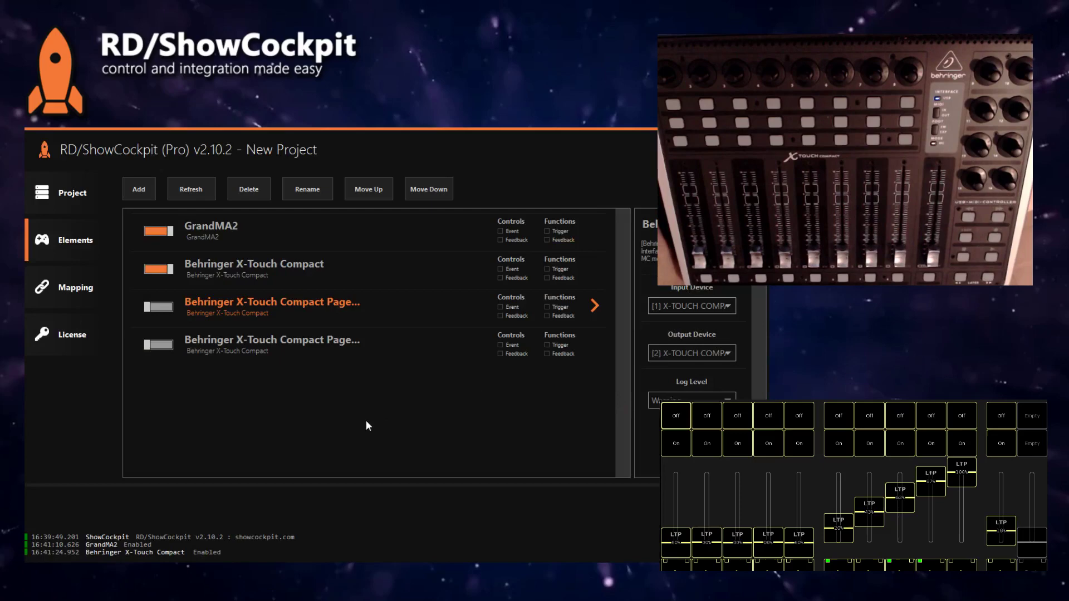
# Step: Remove the 'Behringer' prefix, leaving 'X-Touch Compact Page 1' and 'X-Touch Compact Page 2'
pyautogui.click(307, 189)
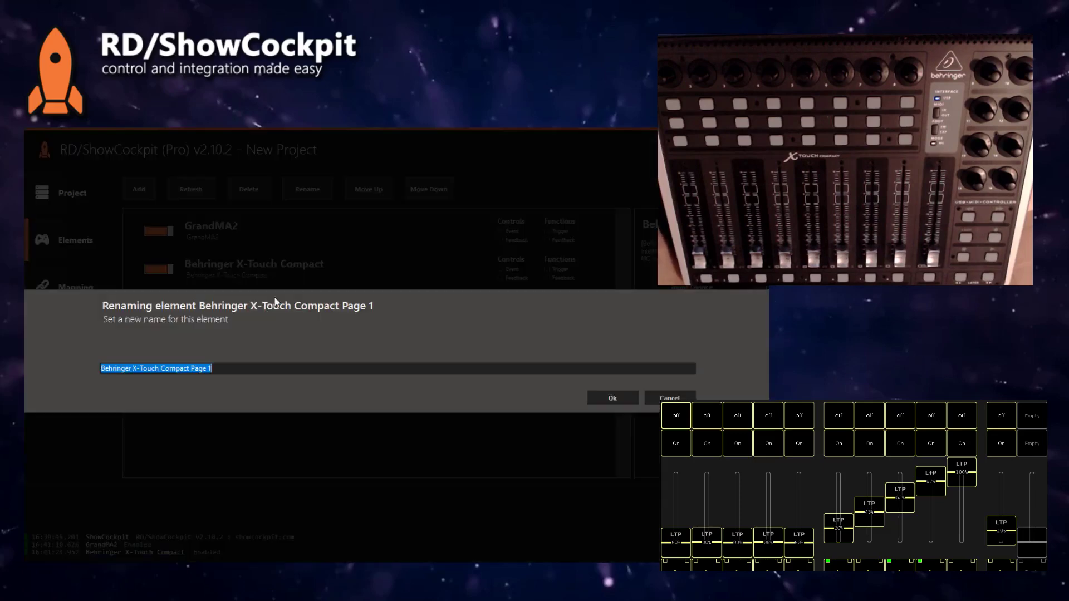
pyautogui.doubleClick(112, 368)
pyautogui.press('BackSpace')
pyautogui.click(612, 398)
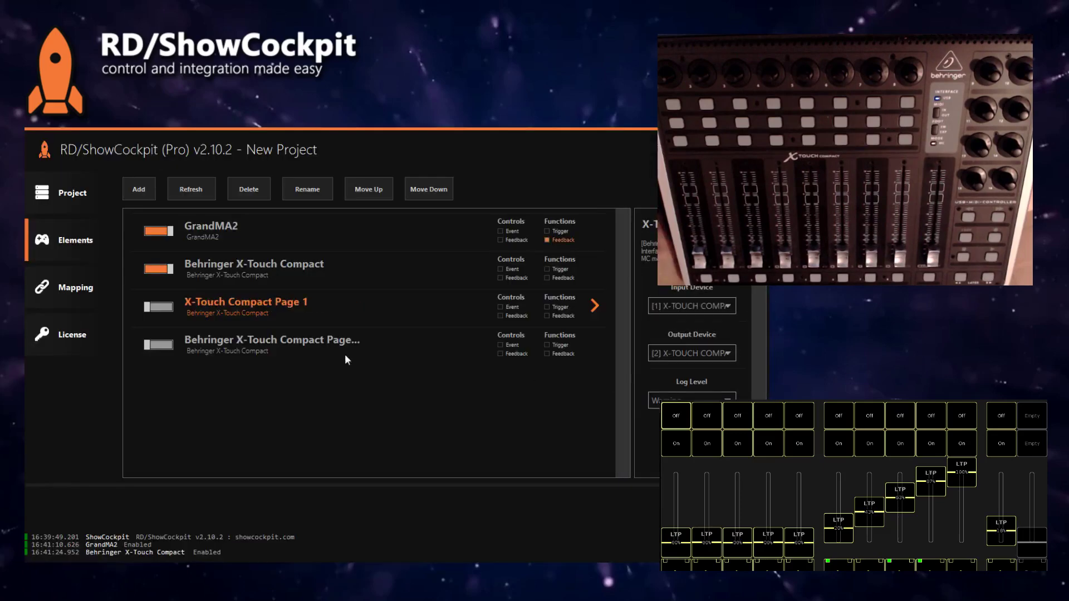
pyautogui.click(331, 189)
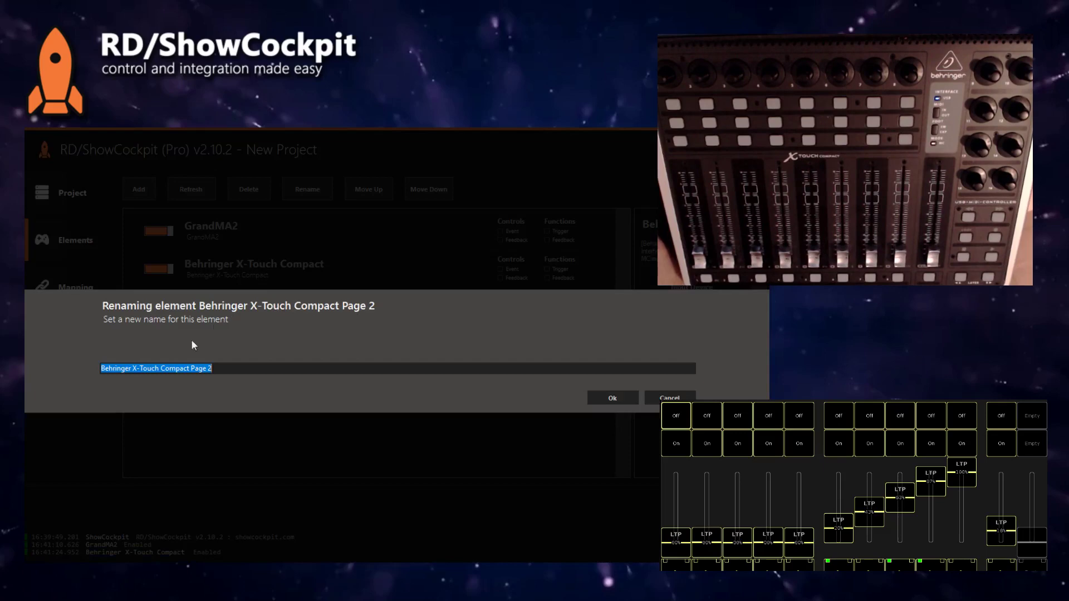
pyautogui.doubleClick(111, 368)
pyautogui.press('BackSpace')
pyautogui.click(612, 398)
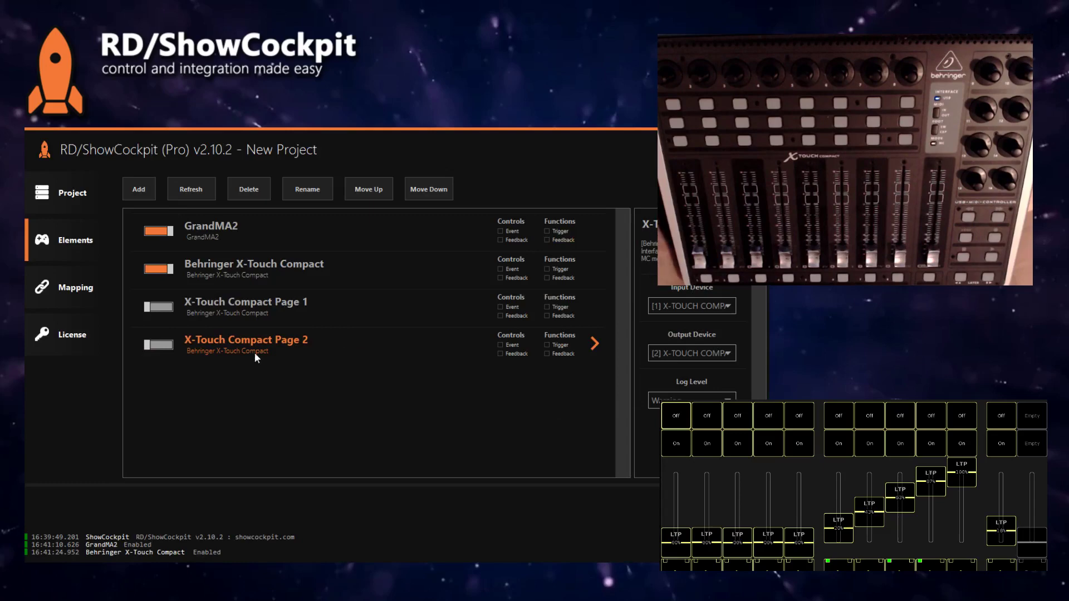
# Step: Add an Elements Group Paging (PRE-RELEASE) element with default ID, dismiss the notice, and enable it
pyautogui.click(145, 195)
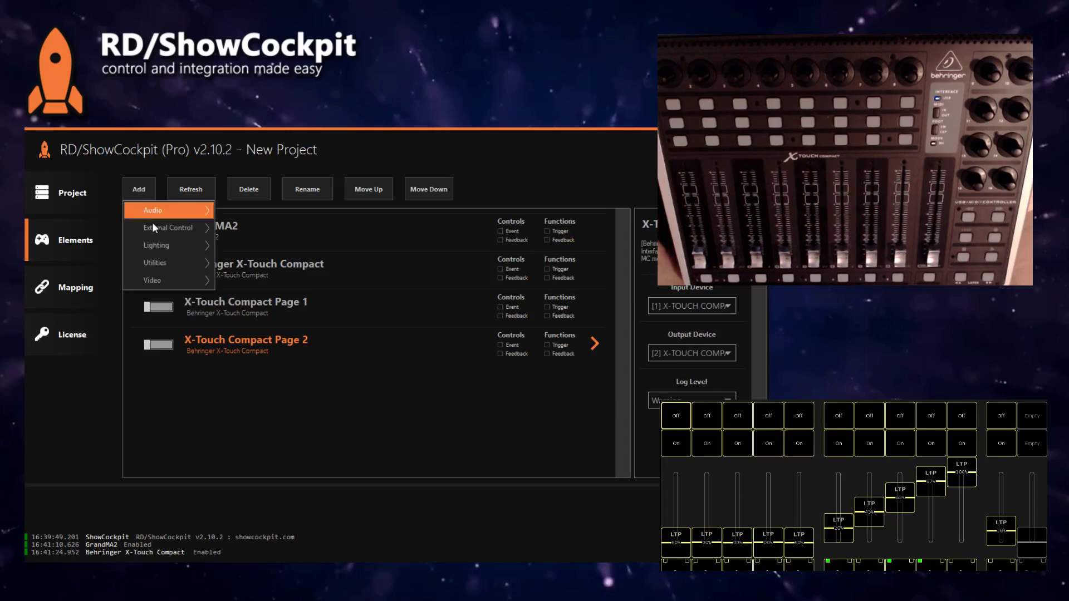
pyautogui.moveTo(168, 260)
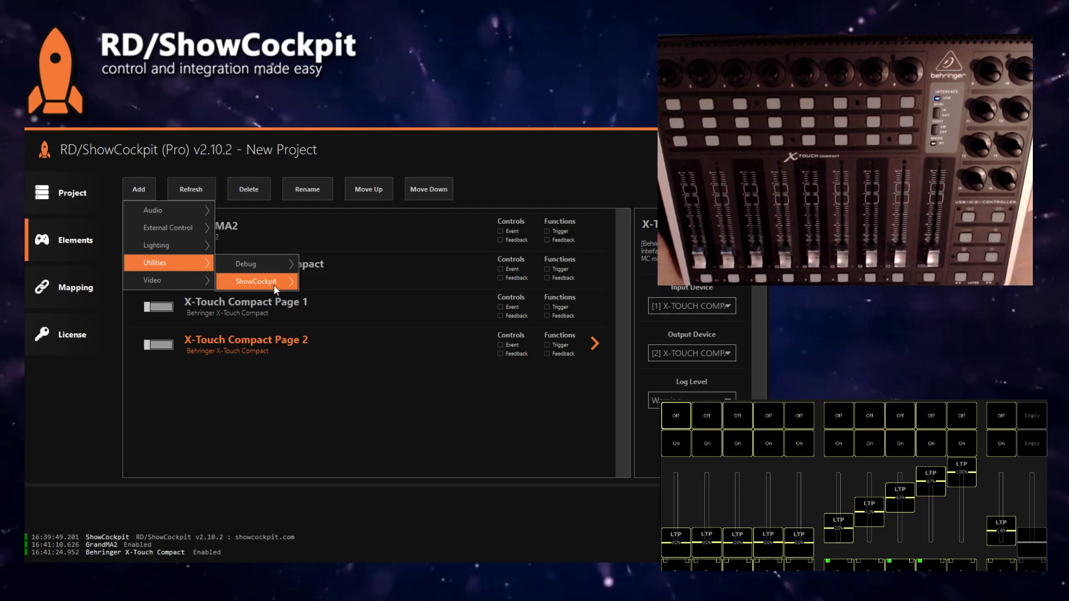
pyautogui.moveTo(273, 284)
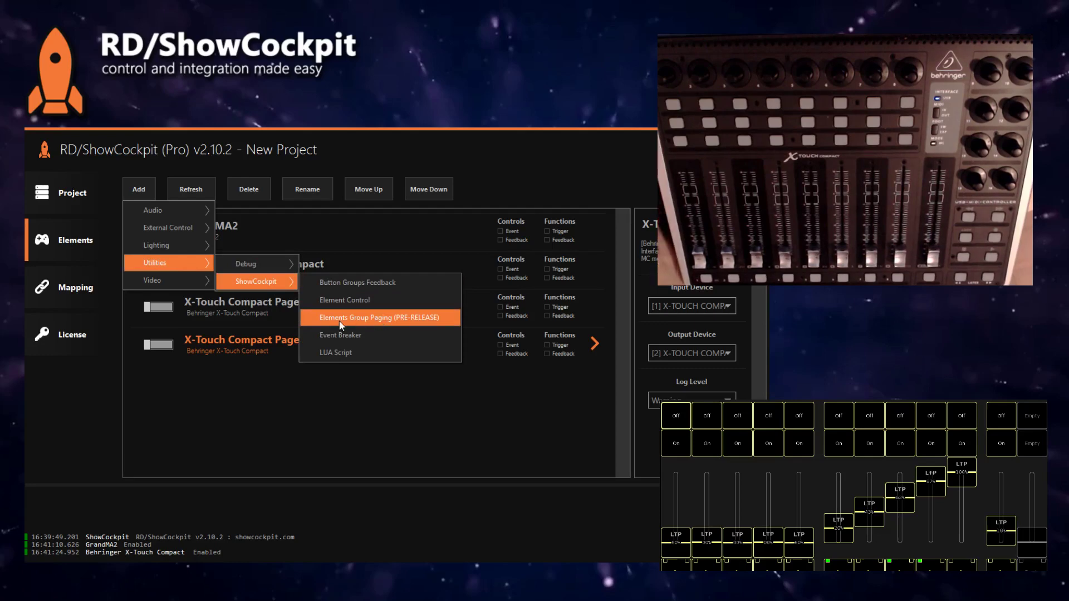
pyautogui.click(379, 319)
pyautogui.click(612, 399)
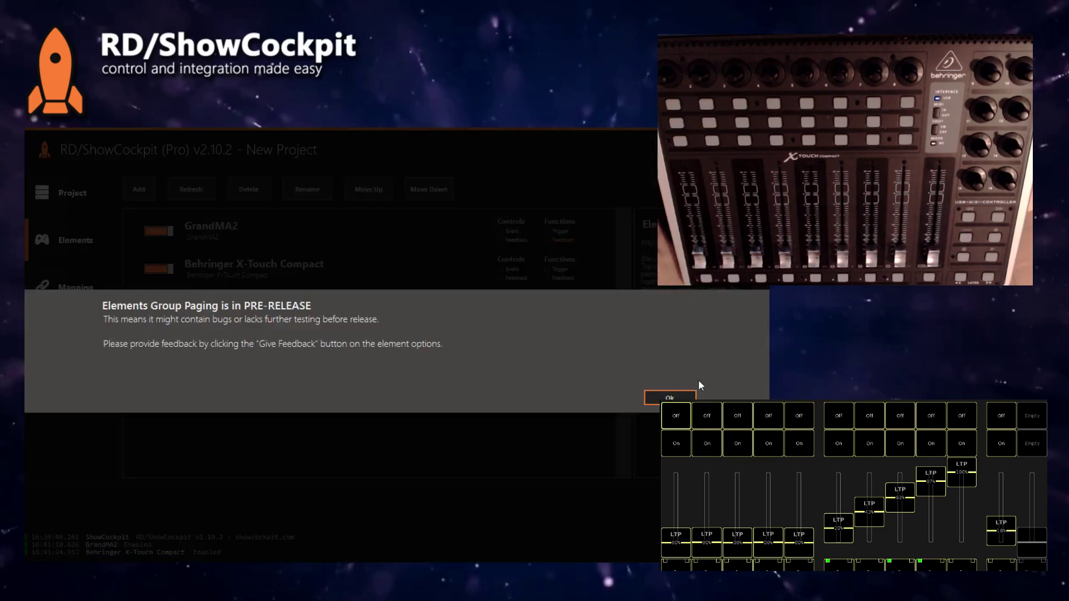
pyautogui.click(672, 398)
pyautogui.click(169, 383)
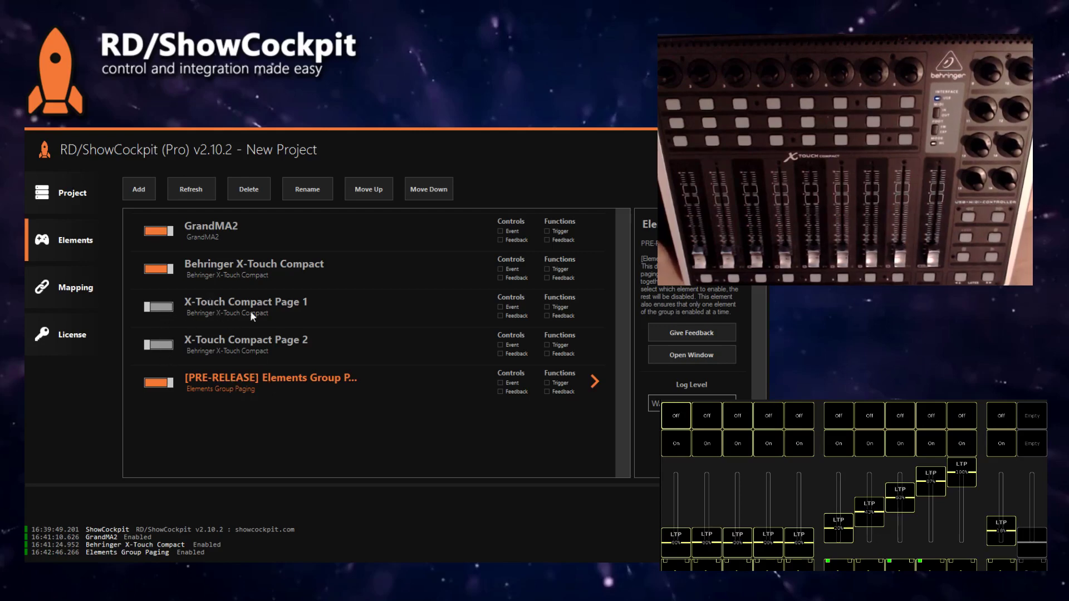
# Step: Add X-Touch Compact Page 1 and Page 2 as the paging element's pages, then return to Elements
pyautogui.click(258, 384)
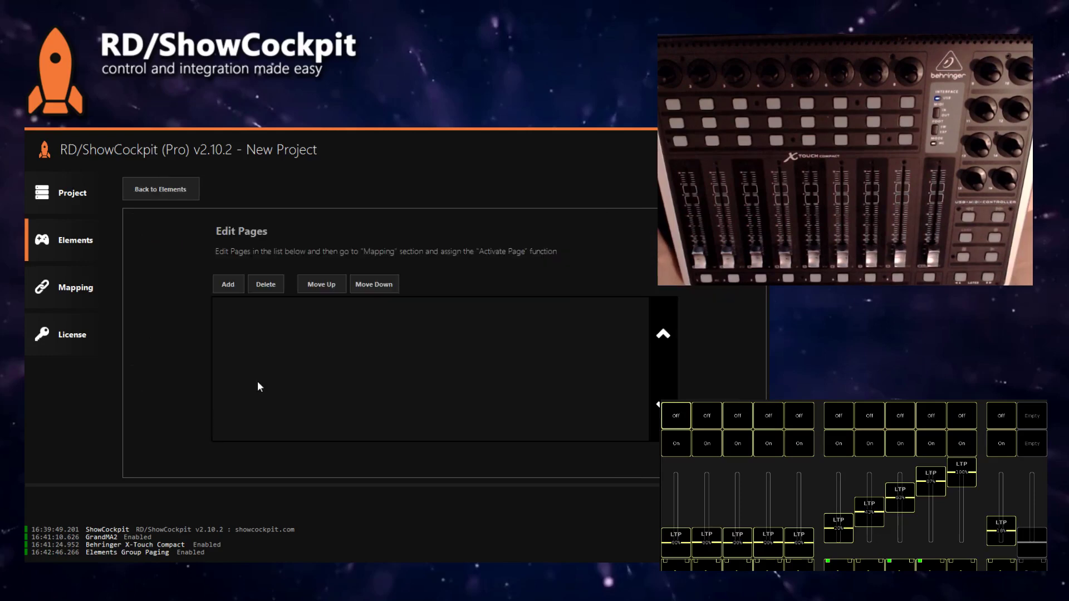
pyautogui.click(228, 285)
pyautogui.click(255, 336)
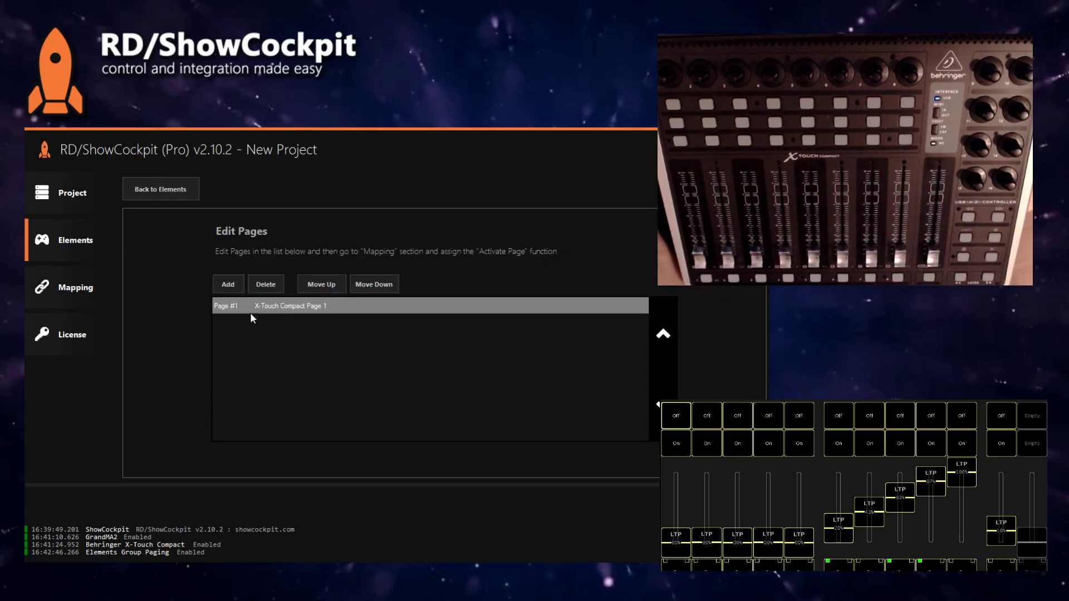
pyautogui.click(228, 285)
pyautogui.click(299, 353)
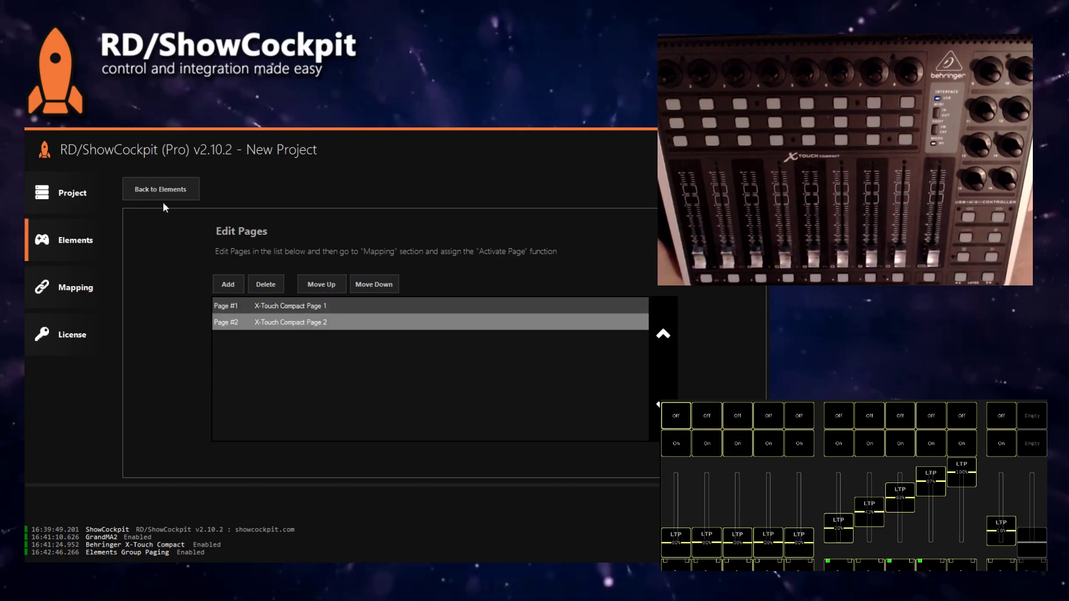
pyautogui.click(150, 192)
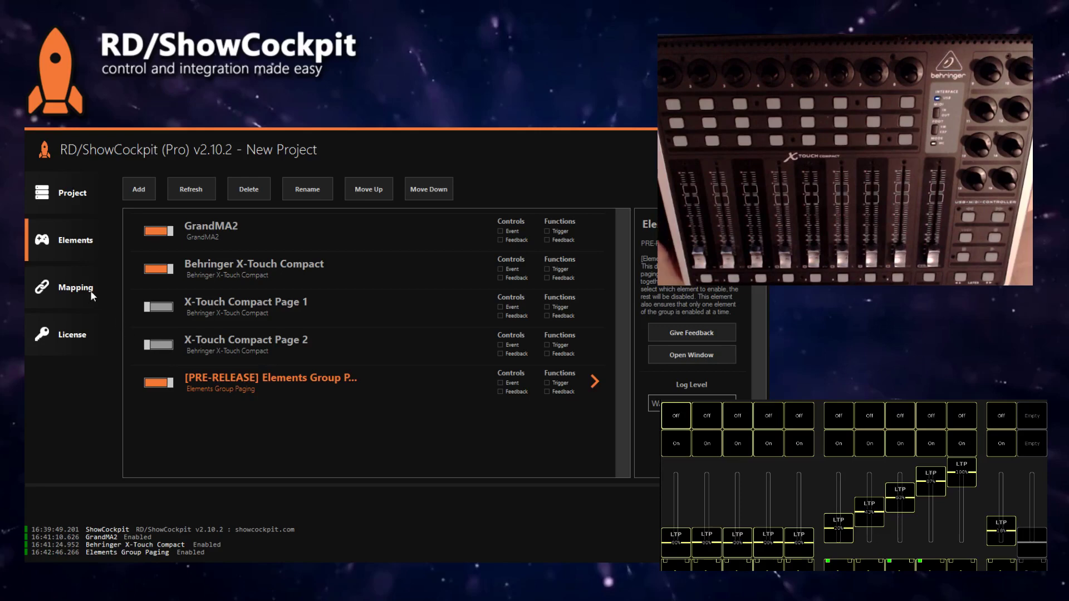
pyautogui.click(233, 265)
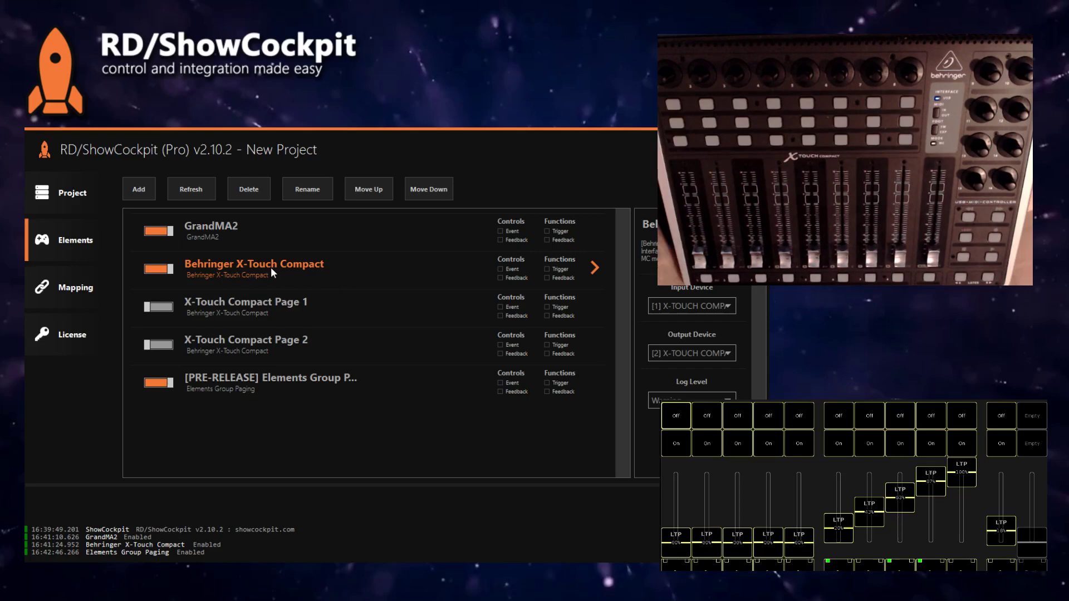
# Step: In Mapping, choose the Elements Group Paging Activate Page function targeting Behringer X-Touch Compact
pyautogui.click(76, 292)
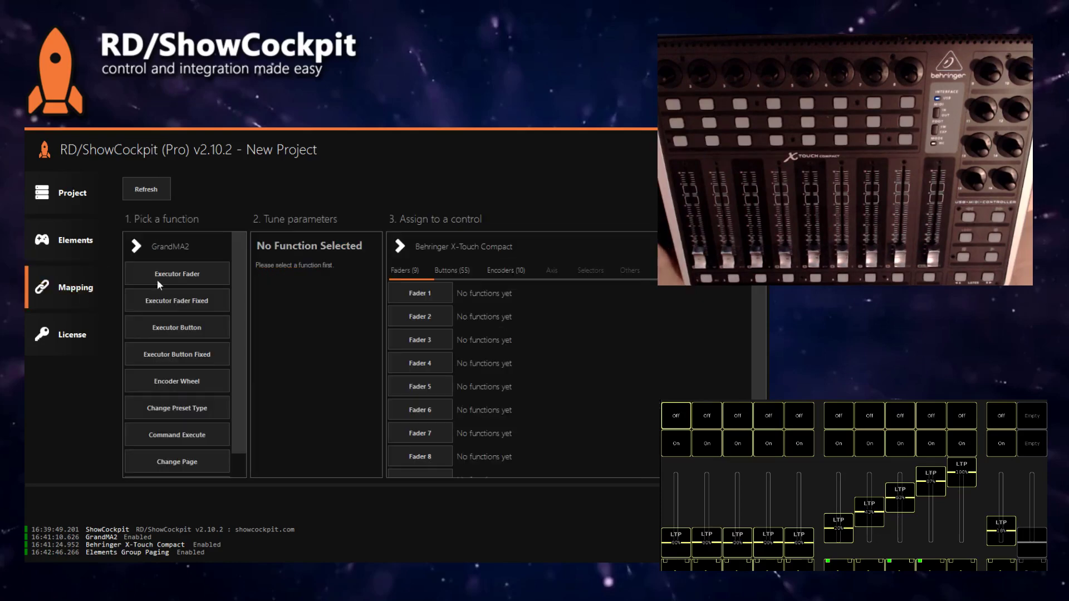
pyautogui.click(168, 246)
pyautogui.click(184, 284)
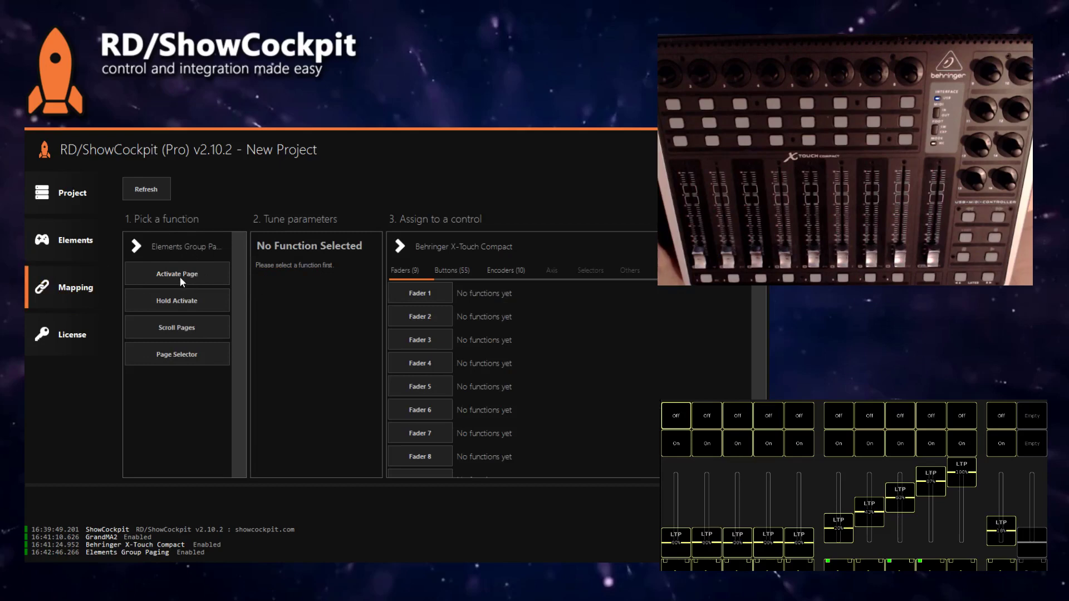
pyautogui.click(182, 281)
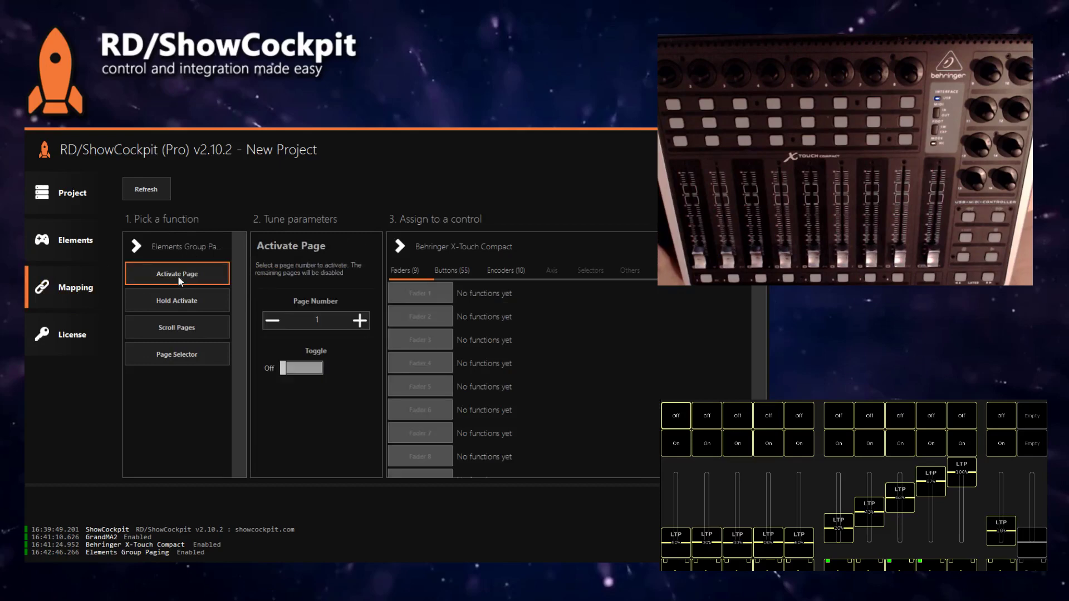
pyautogui.click(484, 245)
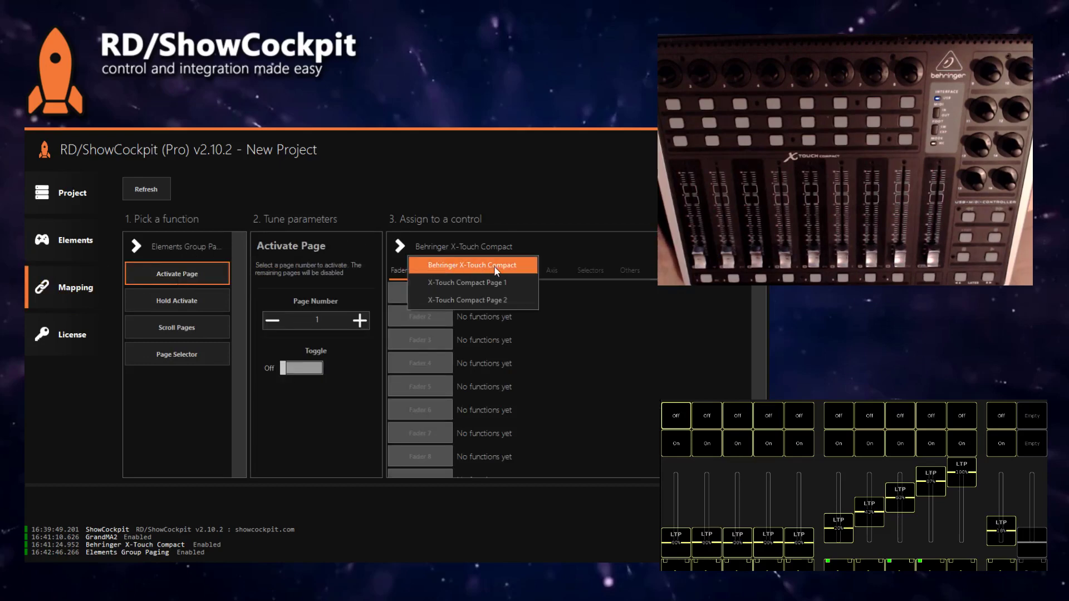
pyautogui.click(495, 267)
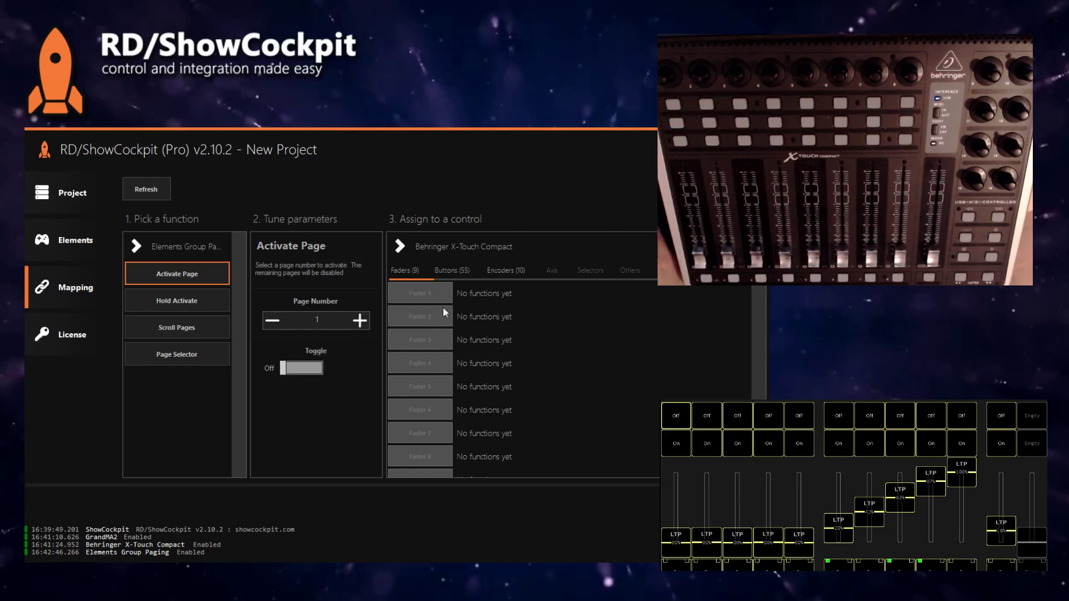
# Step: Assign Layer A to page 1 and Layer B to page 2, then switch back to GrandMA2 functions
pyautogui.click(456, 269)
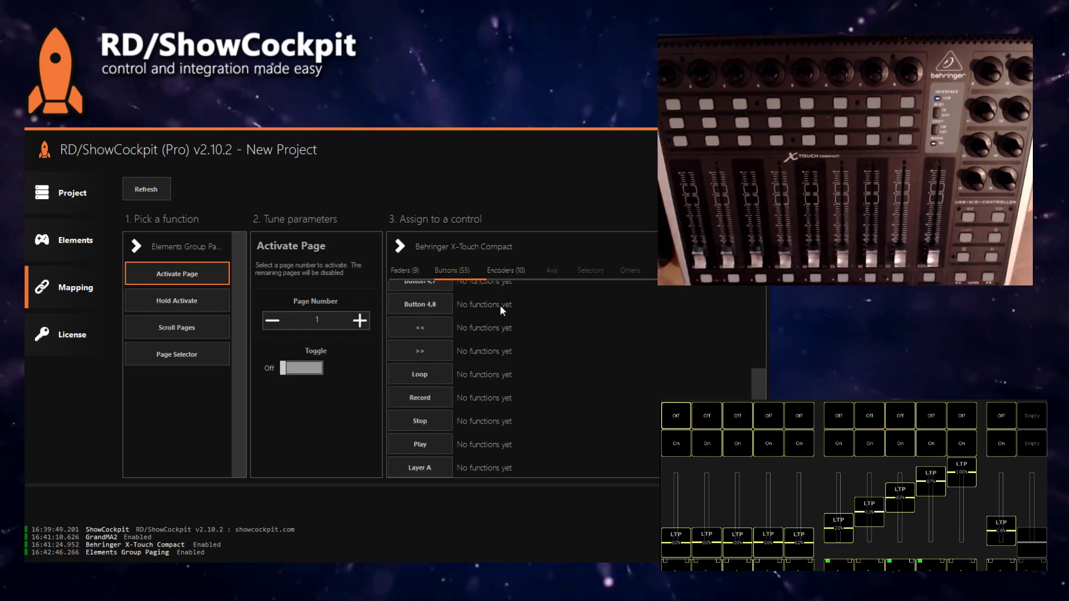
pyautogui.click(427, 329)
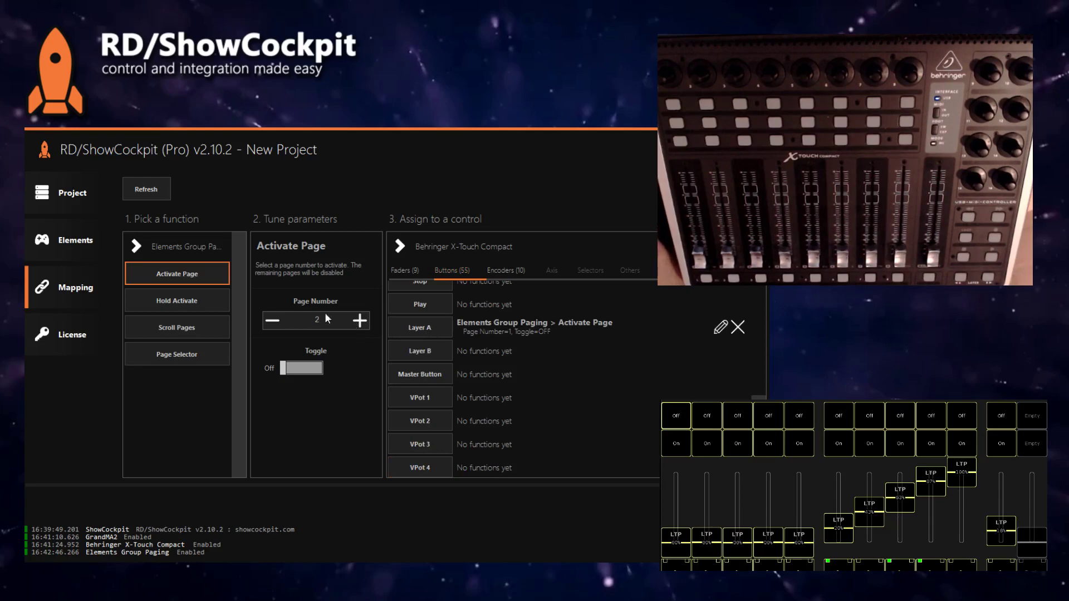
pyautogui.click(443, 351)
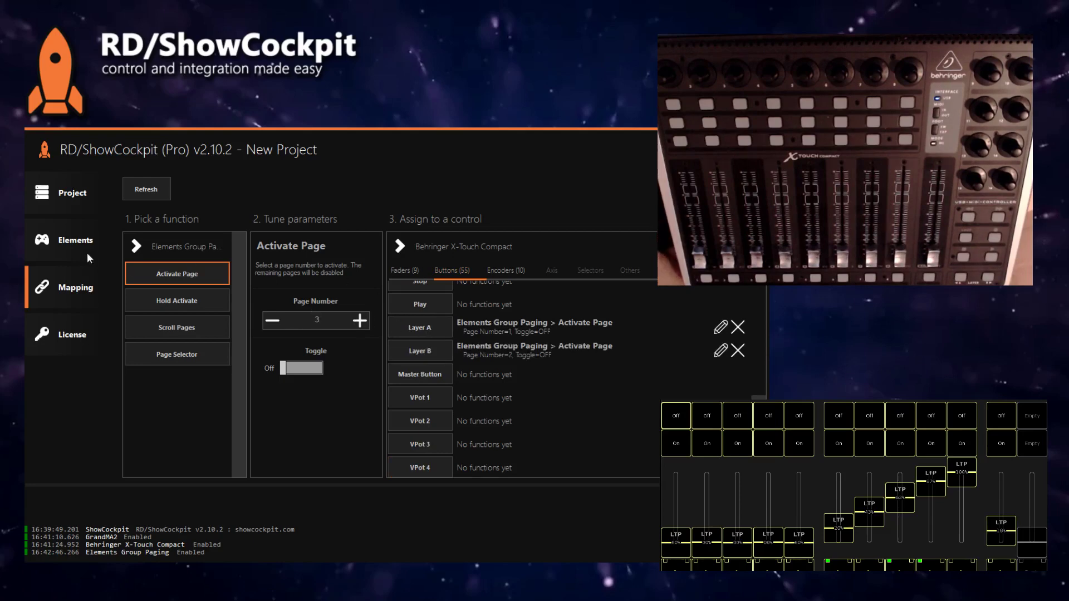
pyautogui.click(200, 246)
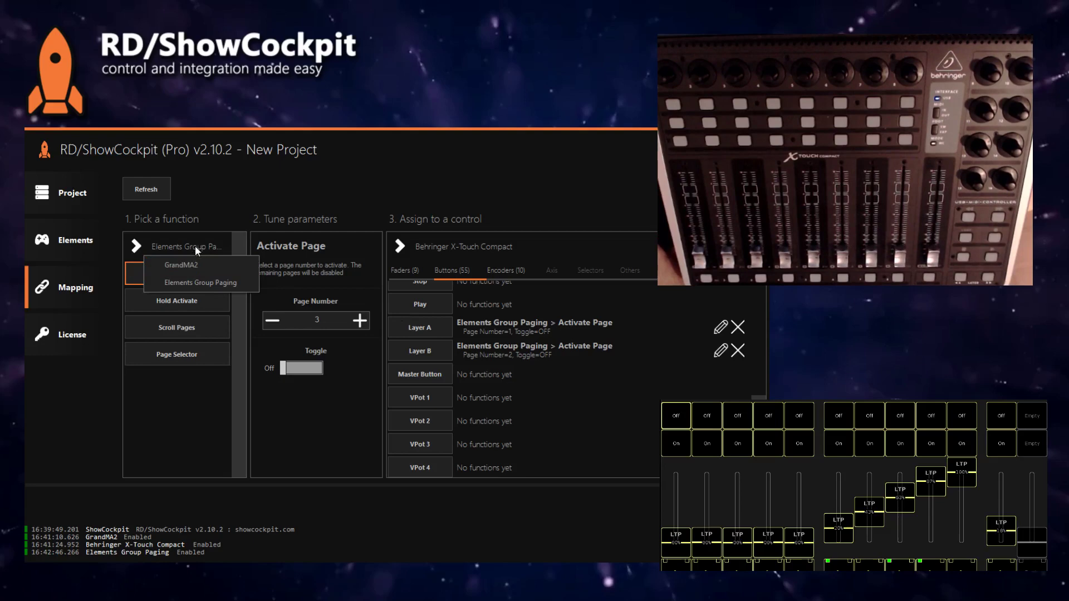
pyautogui.click(190, 266)
pyautogui.click(63, 255)
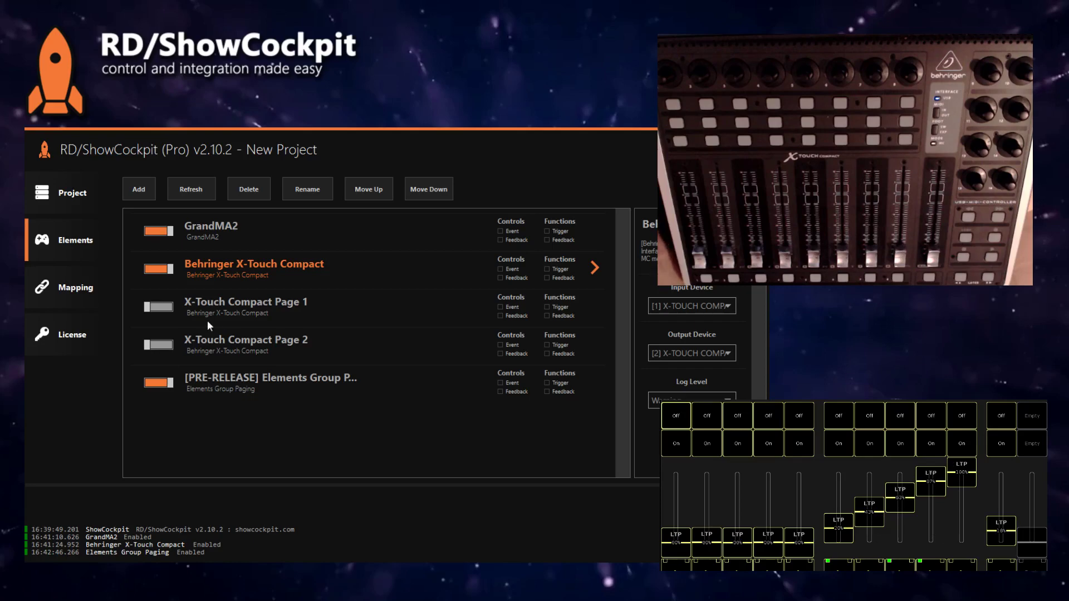
# Step: Map X-Touch Compact Page 1 faders 1–5 to GrandMA2 executor faders 1–5
pyautogui.click(75, 287)
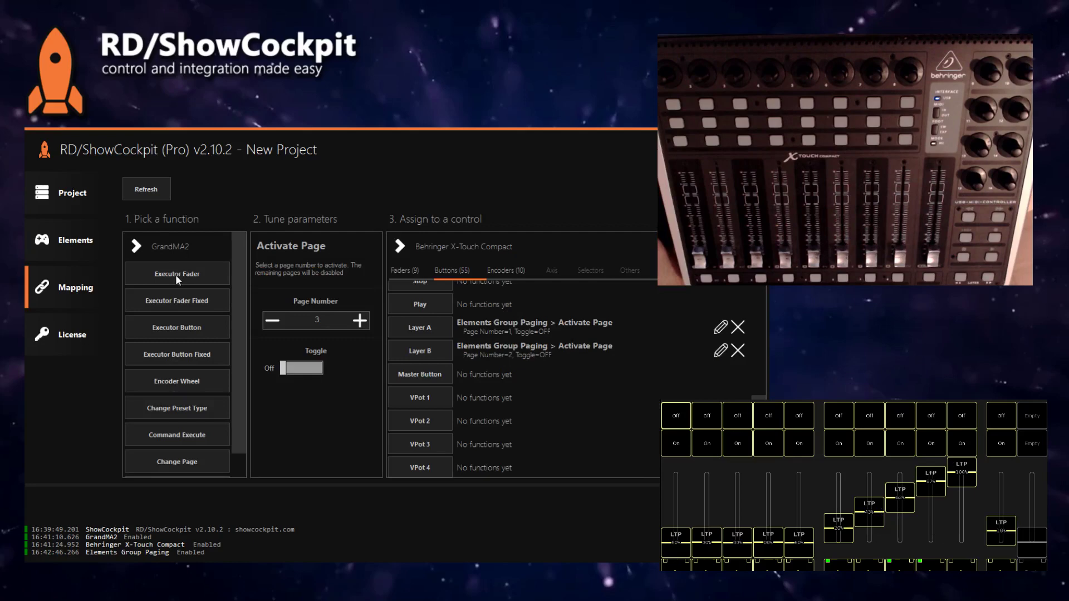
pyautogui.click(160, 276)
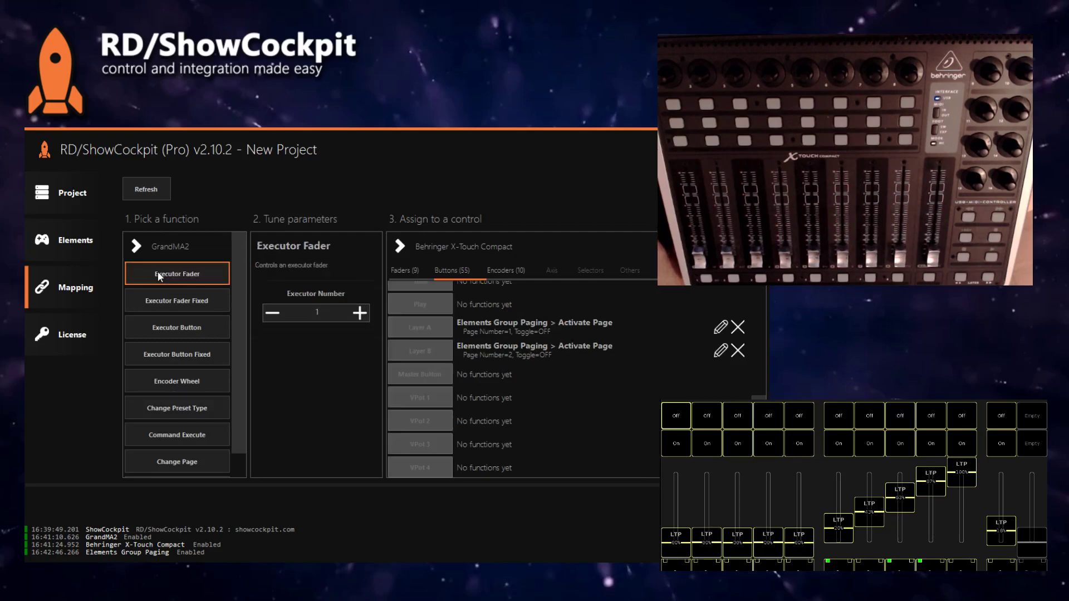
pyautogui.click(463, 247)
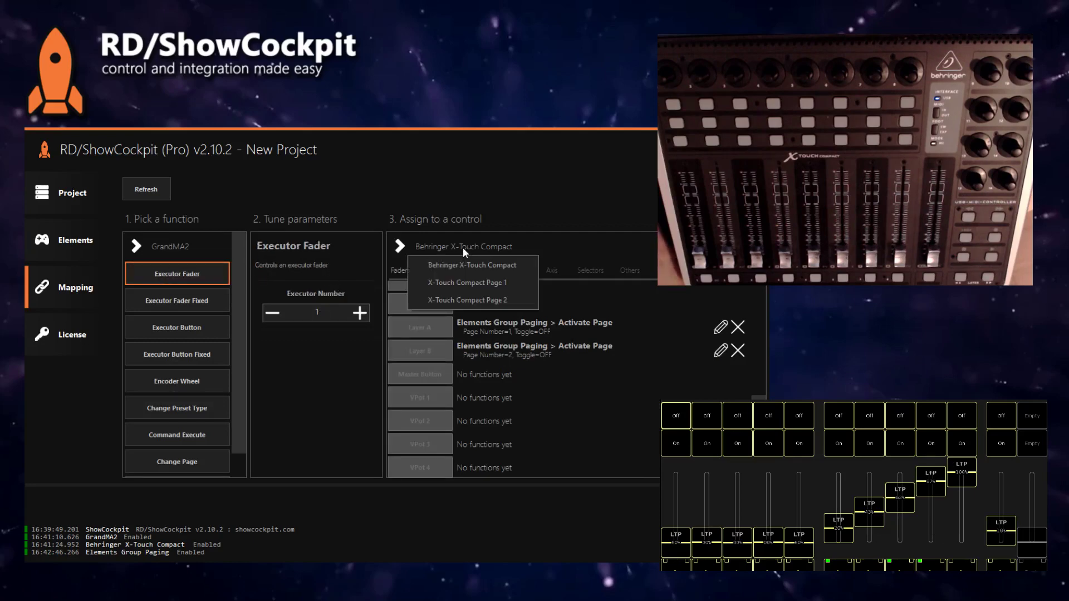
pyautogui.click(479, 285)
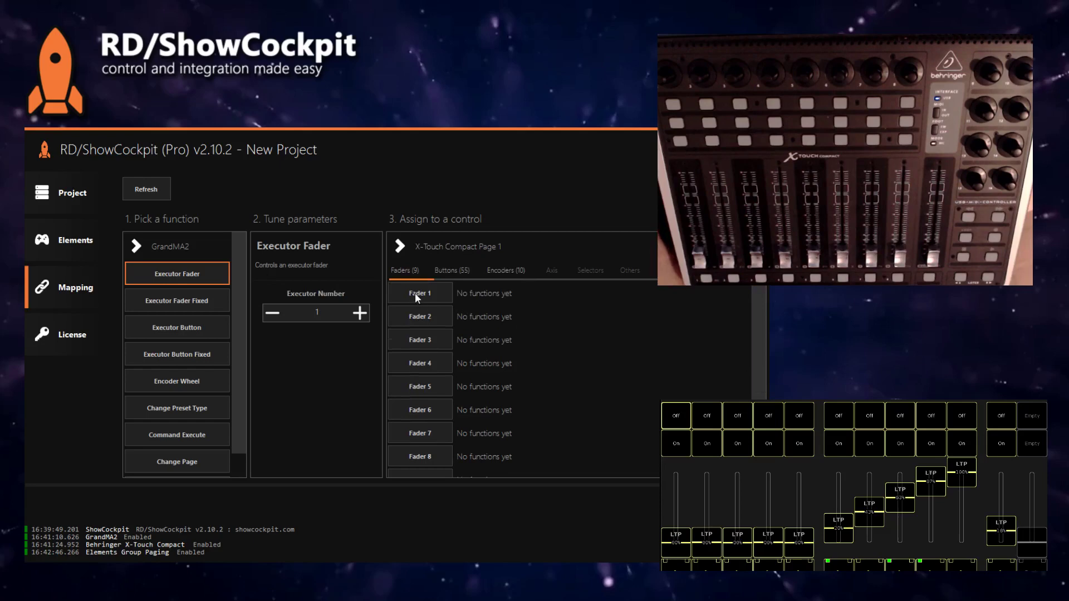
pyautogui.click(416, 293)
pyautogui.click(420, 316)
pyautogui.click(421, 340)
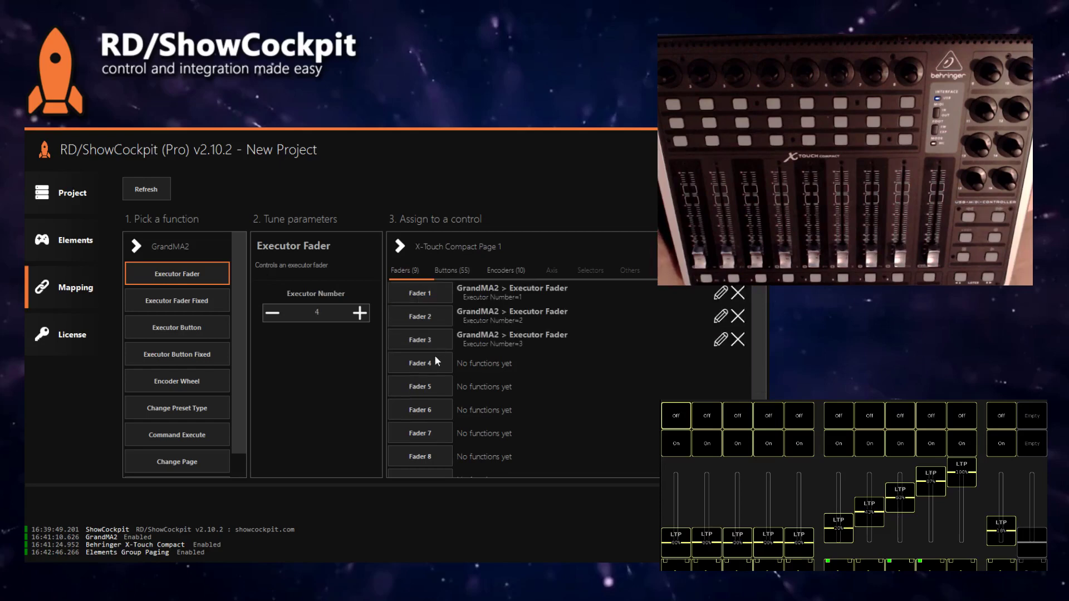
pyautogui.click(421, 363)
pyautogui.click(437, 391)
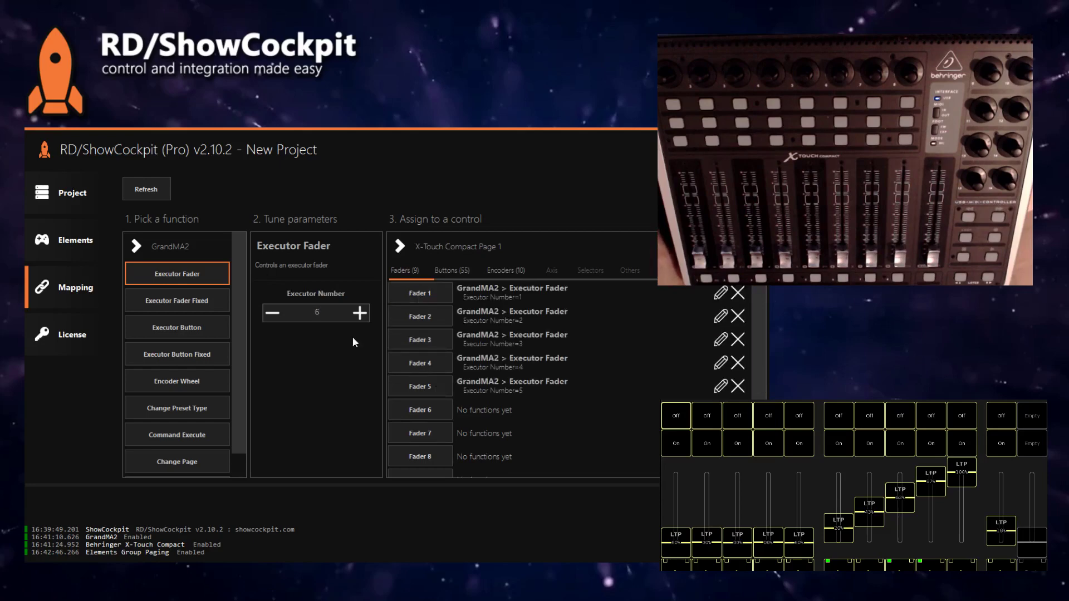
# Step: Map X-Touch Compact Page 2 faders 1–5 to GrandMA2 executor faders 6–10
pyautogui.click(439, 257)
pyautogui.click(459, 298)
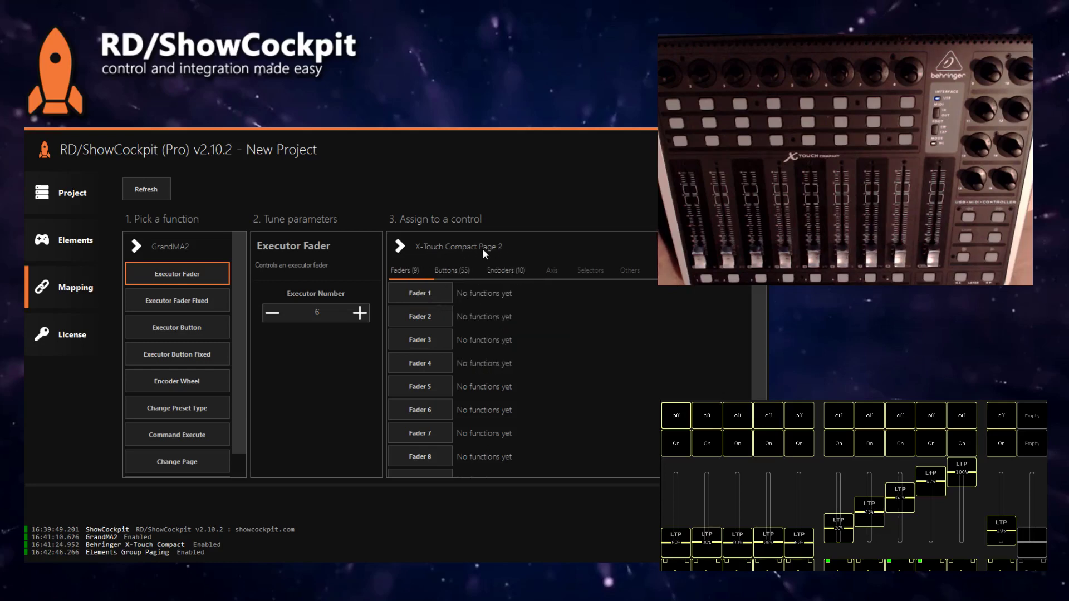
pyautogui.click(431, 293)
pyautogui.click(435, 319)
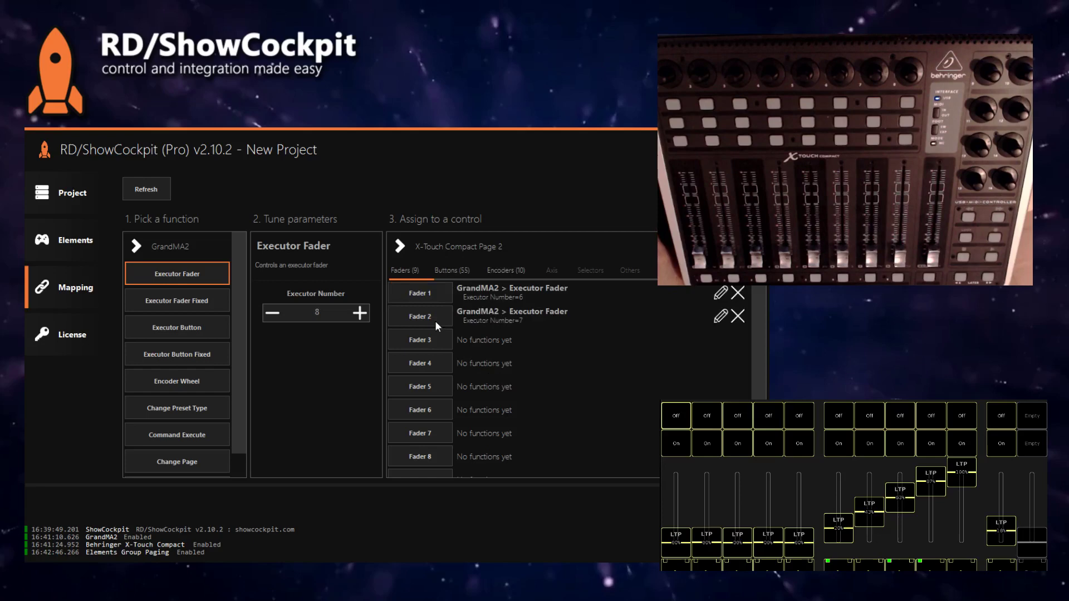
pyautogui.click(434, 341)
pyautogui.click(434, 361)
pyautogui.click(434, 380)
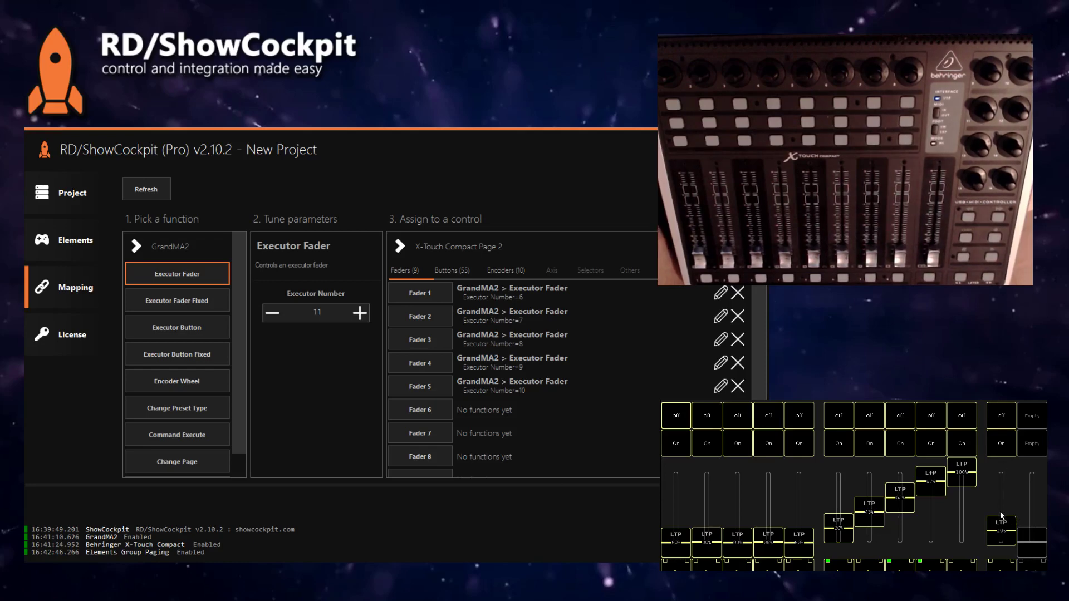
pyautogui.click(443, 248)
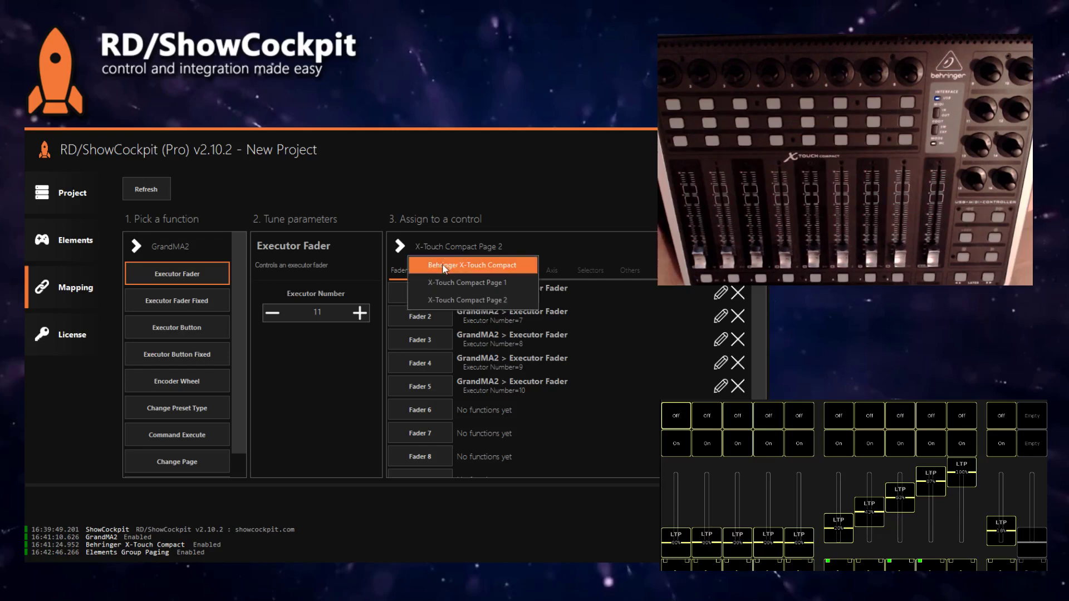
# Step: Map the base Behringer X-Touch Compact's Master Fader to GrandMA2 executor 11
pyautogui.click(443, 267)
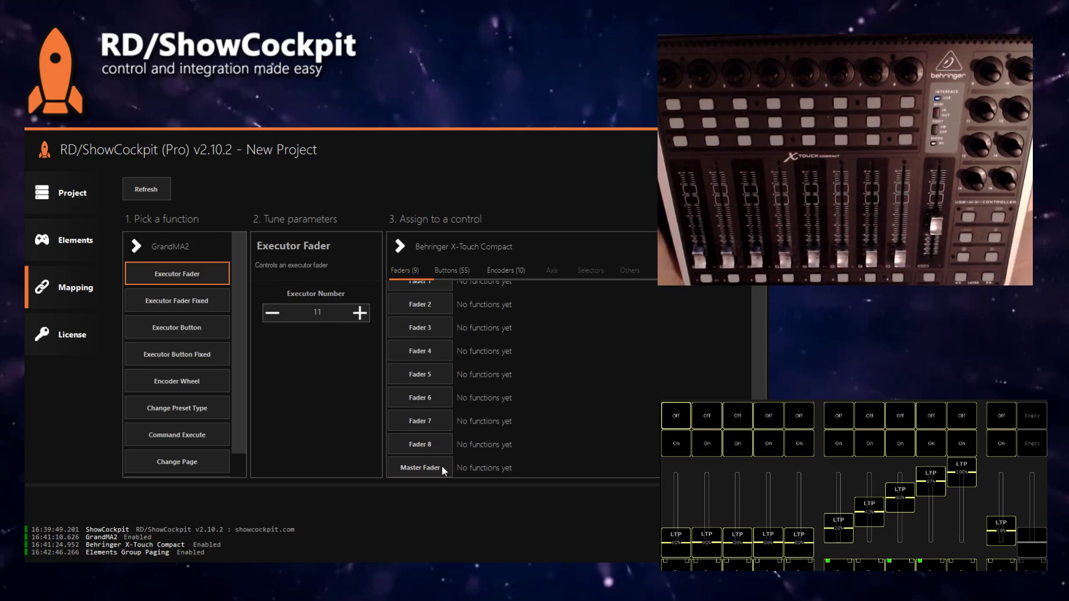
pyautogui.click(430, 469)
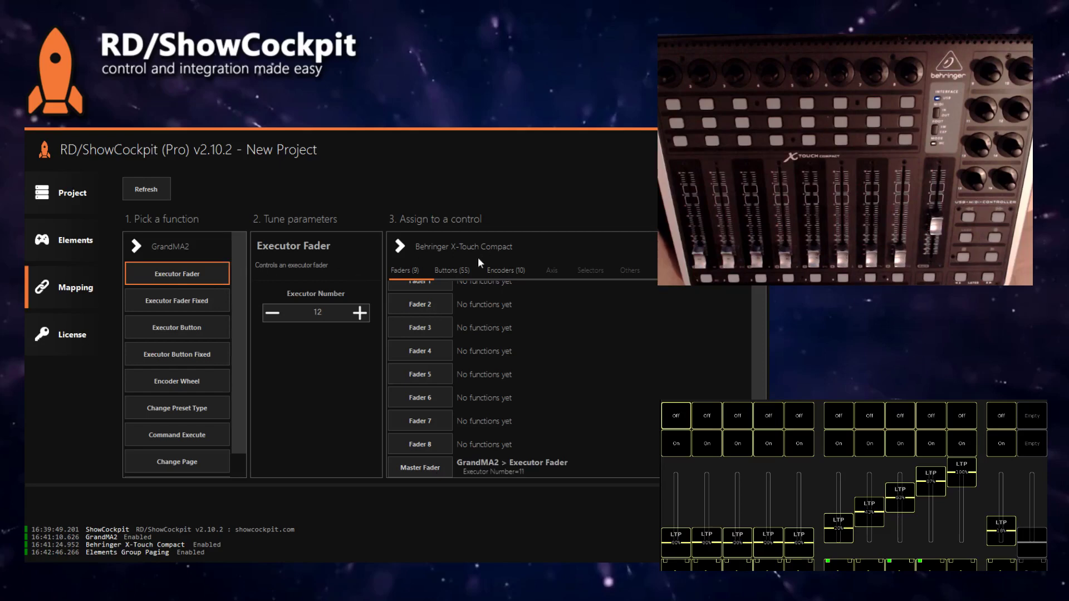
# Step: Return to the Elements list showing all five project elements
pyautogui.click(85, 241)
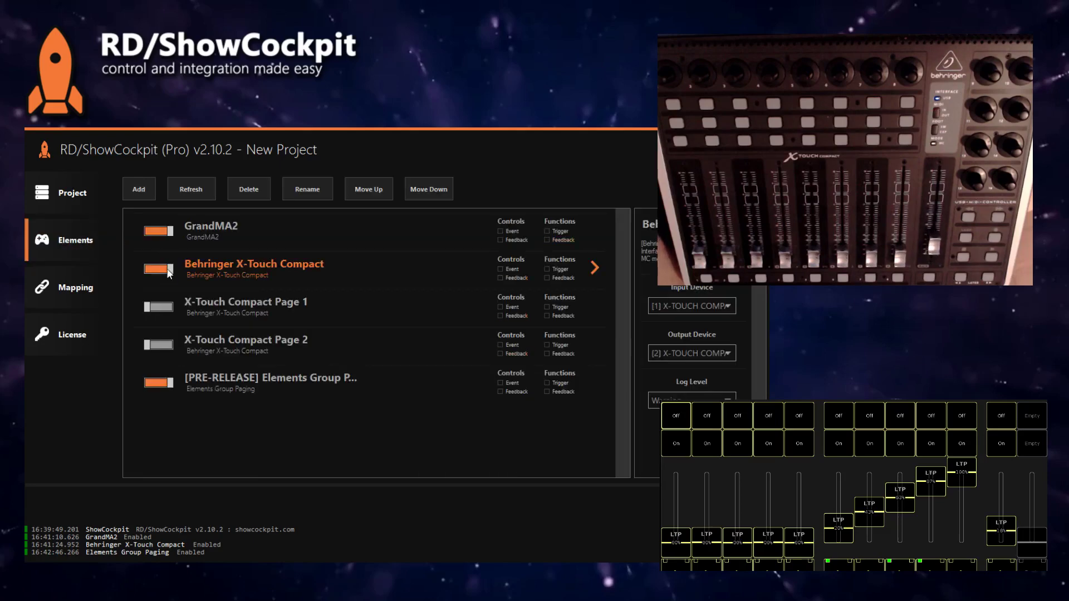